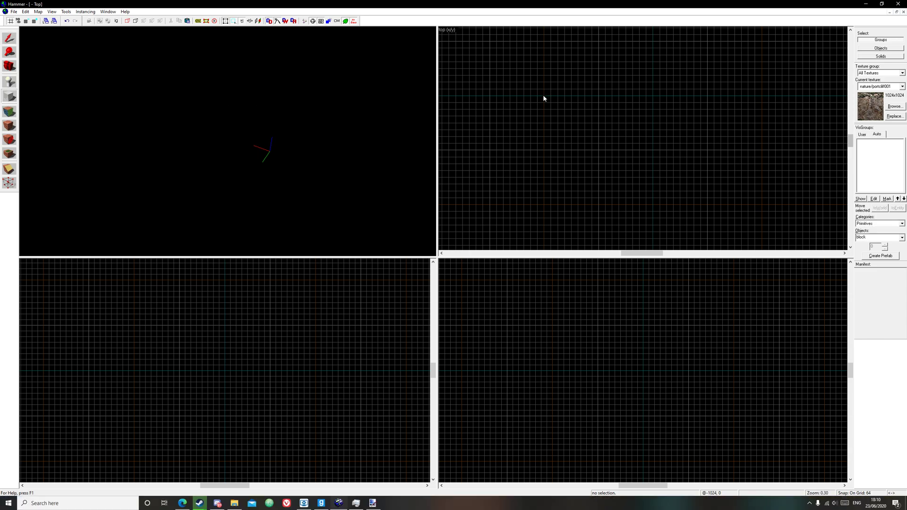
Create a block 1024 units wide, 192 deep and 512 high with the nature/portcliff001 texture
{"action": "left_click_drag", "start_coordinate": [542, 95], "coordinate": [654, 121]}
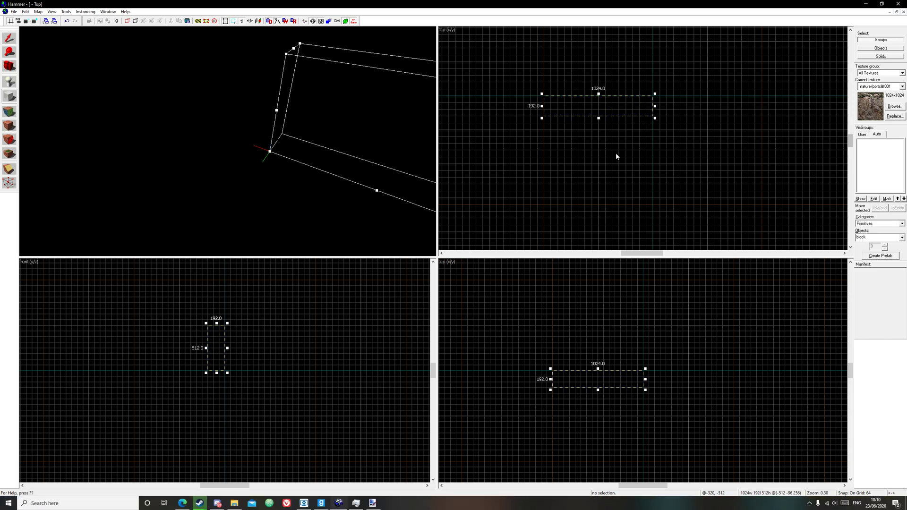
{"action": "key", "text": "z"}
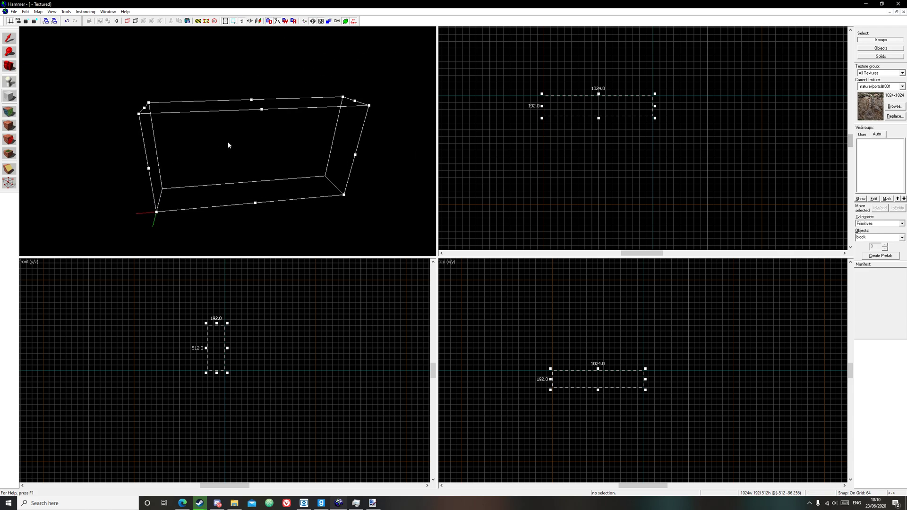
{"action": "key", "text": "Return"}
Set the block's texture scale to 0.5 on both X and Y and apply it
{"action": "left_click", "coordinate": [10, 112]}
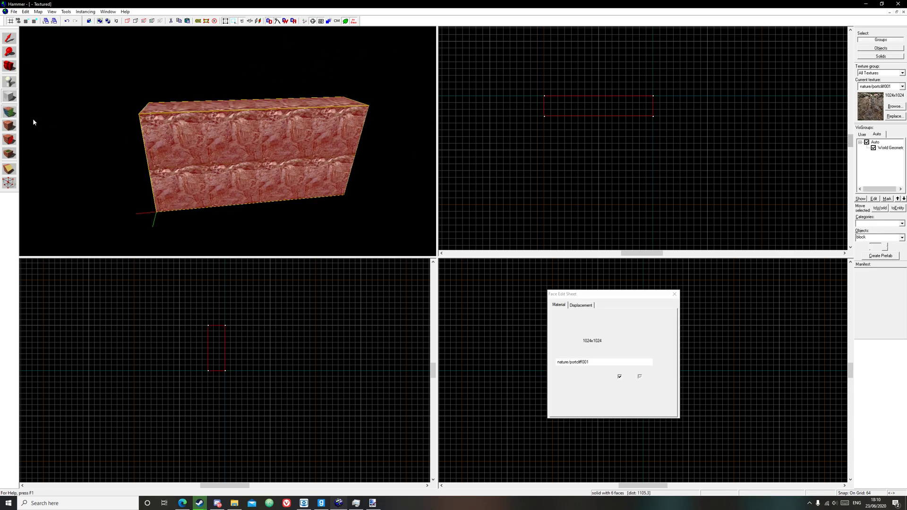
{"action": "left_click", "coordinate": [566, 329]}
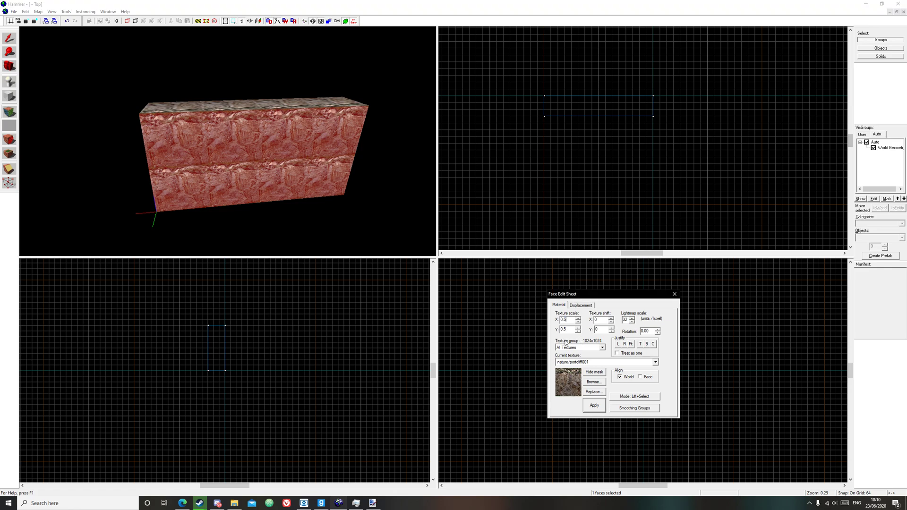
{"action": "left_click", "coordinate": [601, 410]}
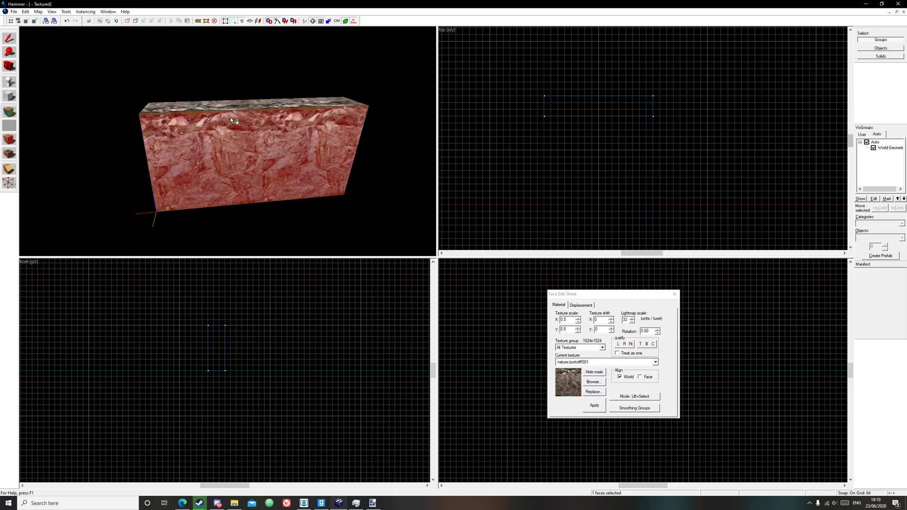
{"action": "left_click", "coordinate": [677, 298]}
Turn the block's front and top faces into displacements with power 3
{"action": "left_click", "coordinate": [9, 112]}
{"action": "key", "text": "z"}
{"action": "key", "text": "w"}
{"action": "key", "text": "z"}
{"action": "key", "text": "s"}
{"action": "left_click", "coordinate": [217, 134], "text": "ctrl"}
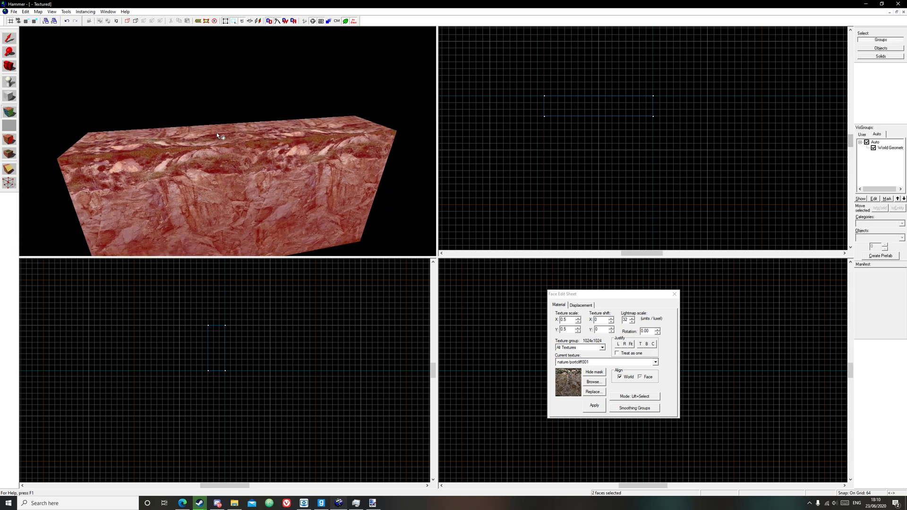
{"action": "key", "text": "z"}
{"action": "key", "text": "s"}
{"action": "key", "text": "a"}
{"action": "key", "text": "z"}
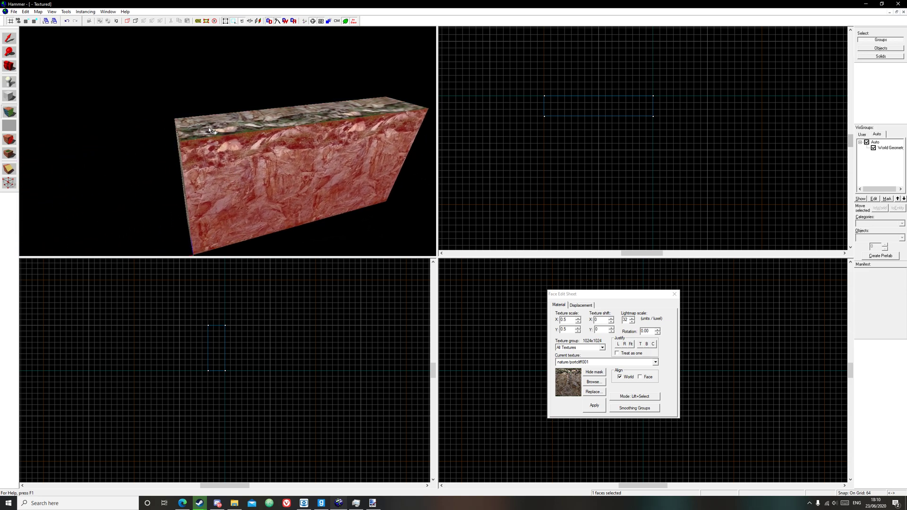
{"action": "left_click_drag", "start_coordinate": [215, 131], "coordinate": [237, 136]}
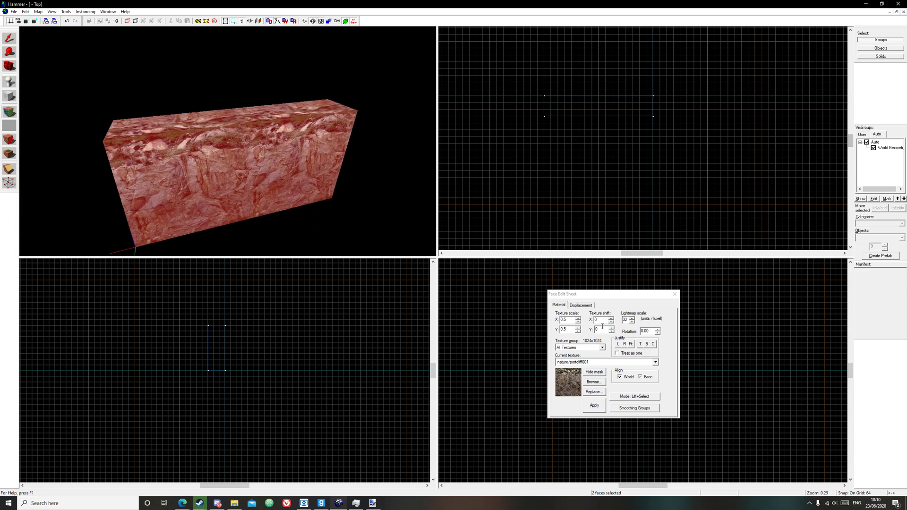
{"action": "left_click", "coordinate": [581, 305]}
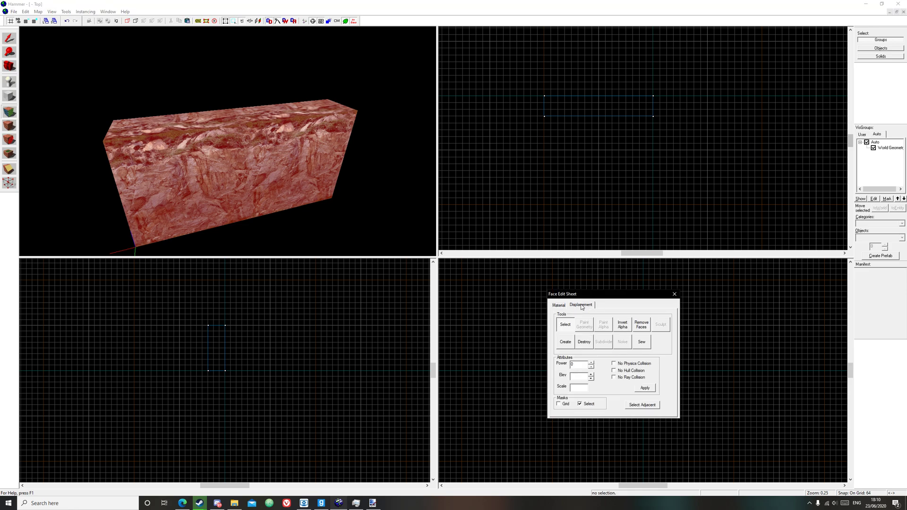
{"action": "left_click", "coordinate": [567, 344]}
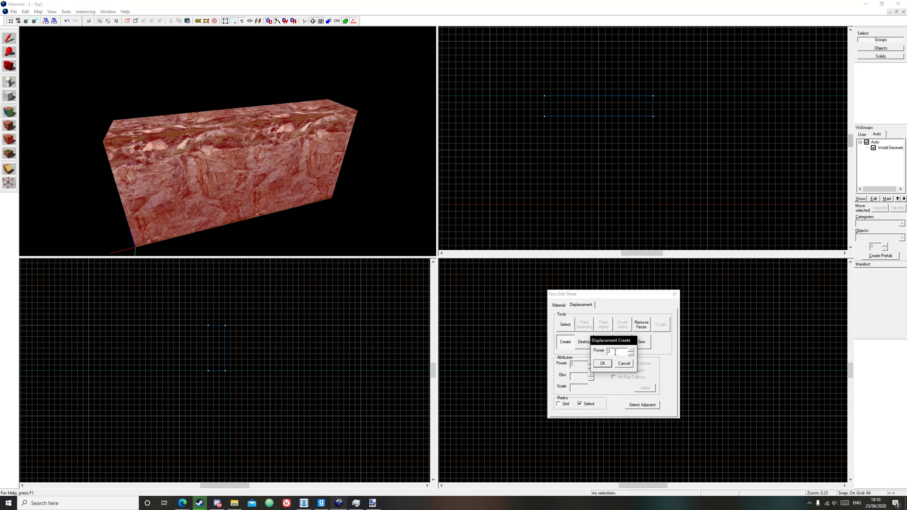
{"action": "left_click", "coordinate": [603, 363]}
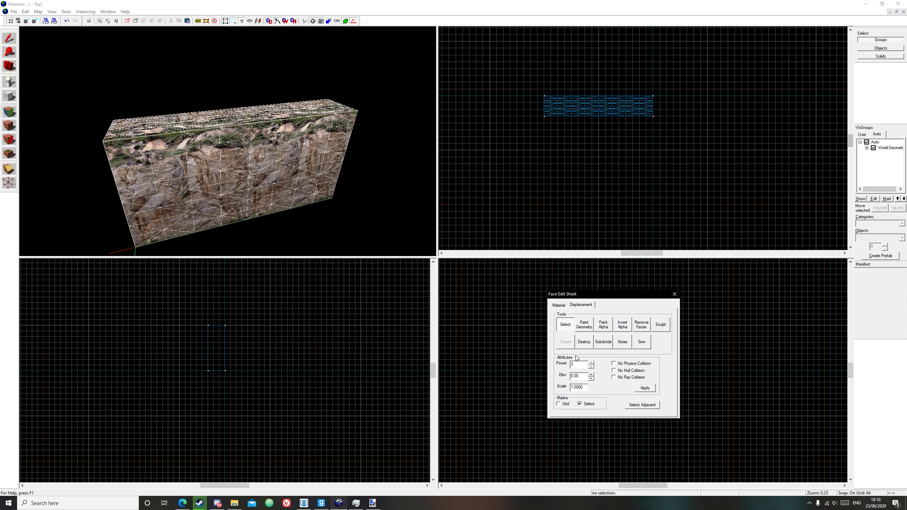
{"action": "left_click", "coordinate": [674, 294]}
Inspect the block's front and top displacement faces in the 3D view
{"action": "left_click", "coordinate": [204, 145]}
{"action": "key", "text": "z"}
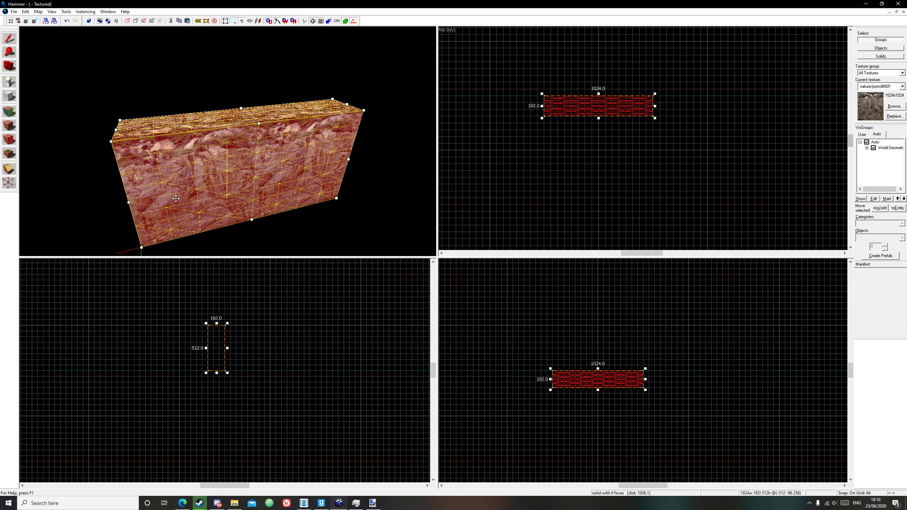
{"action": "key", "text": "a"}
{"action": "key", "text": "z"}
{"action": "left_click", "coordinate": [199, 158]}
{"action": "key", "text": "z"}
{"action": "key", "text": "w"}
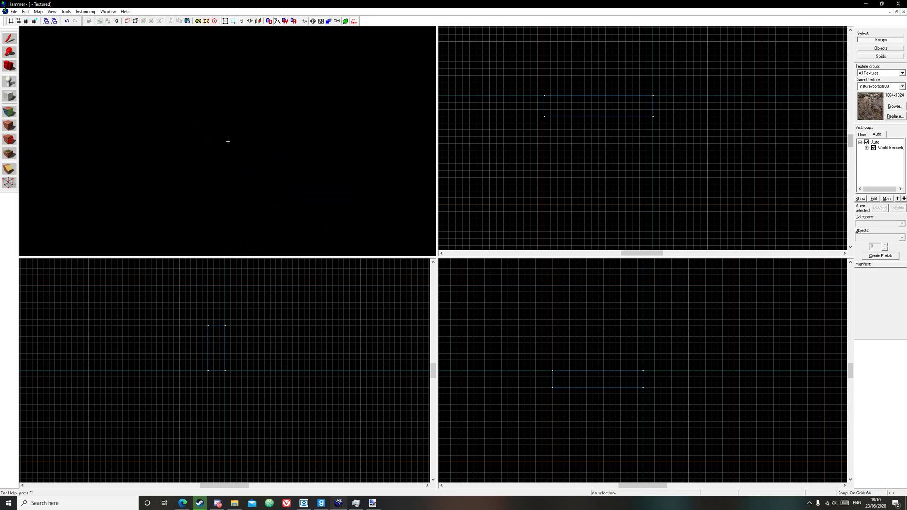
{"action": "key", "text": "s"}
{"action": "key", "text": "z"}
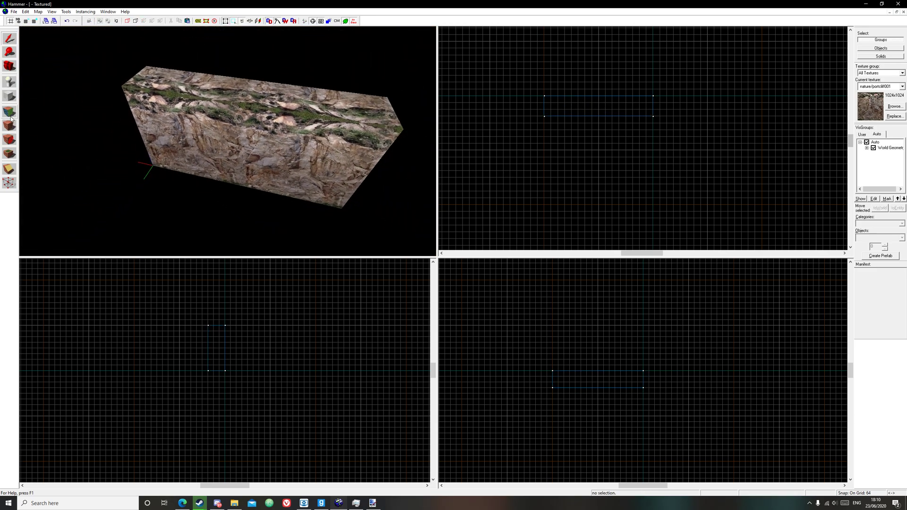
Filter the textures for "grass" and apply the rp_danktown_rc4 blendmilground008 grass blend to the block's top face
{"action": "left_click", "coordinate": [9, 112]}
{"action": "left_click", "coordinate": [588, 382]}
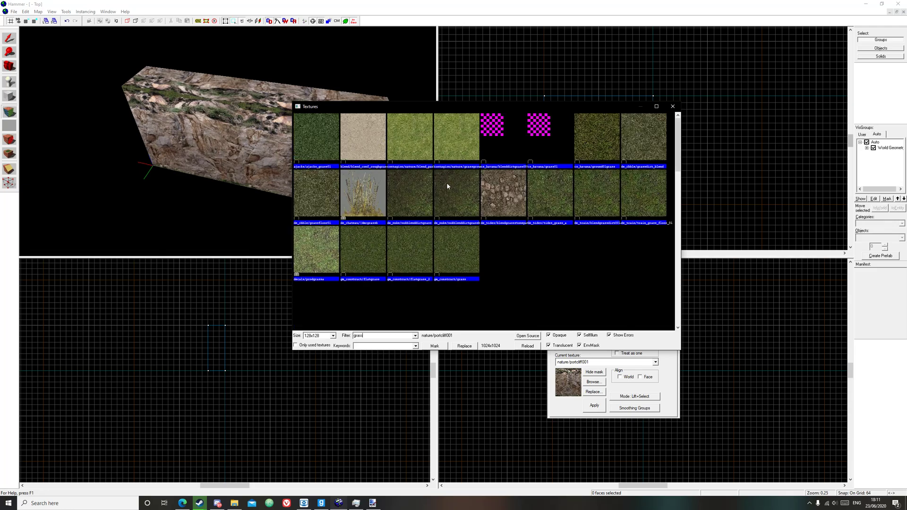
{"action": "double_click", "coordinate": [448, 246]}
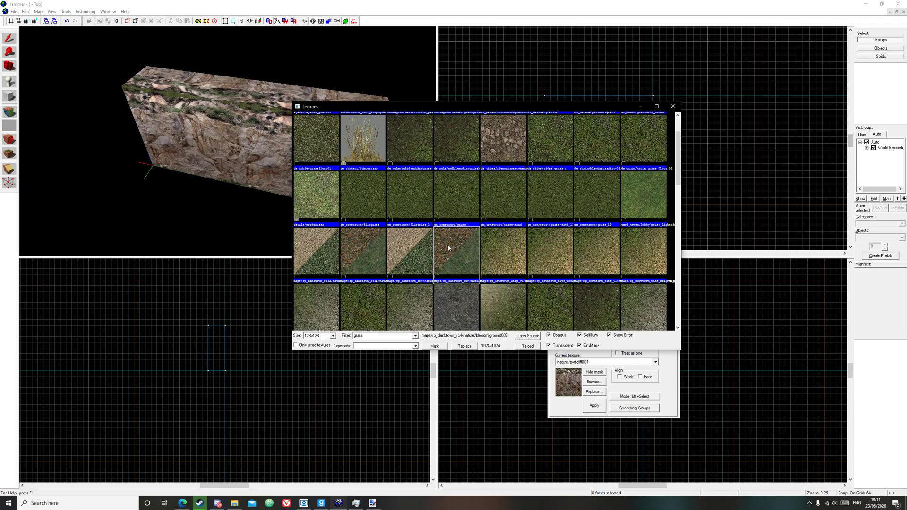
{"action": "right_click", "coordinate": [307, 123]}
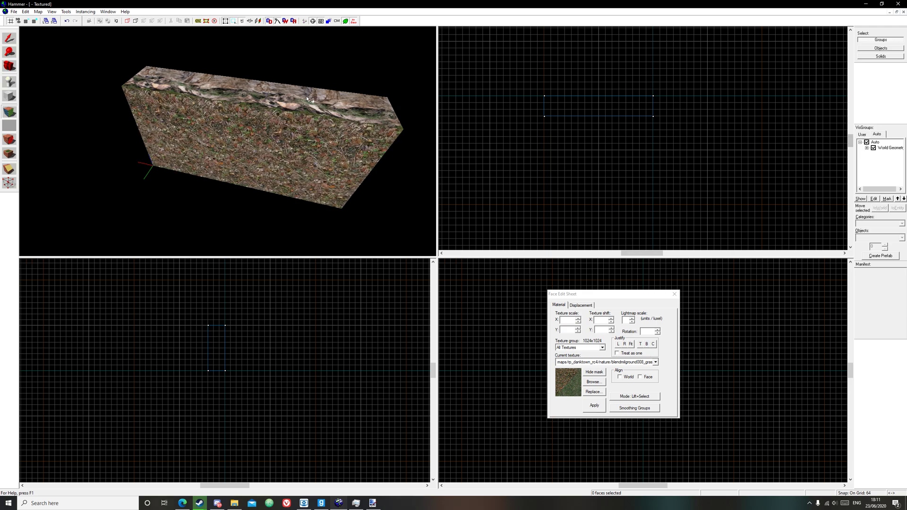
{"action": "key", "text": "ctrl+z"}
{"action": "right_click", "coordinate": [306, 97]}
{"action": "key", "text": "z"}
{"action": "key", "text": "w"}
{"action": "key", "text": "z"}
{"action": "left_click", "coordinate": [673, 294]}
Stretch the block along the Y axis in the top view to a depth of 384 units
{"action": "left_click", "coordinate": [319, 84]}
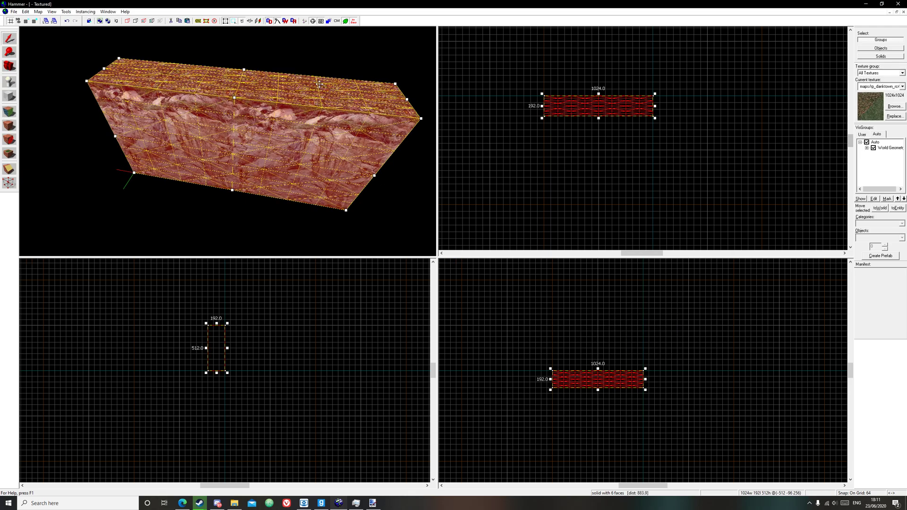
{"action": "left_click_drag", "start_coordinate": [597, 91], "coordinate": [598, 73]}
{"action": "left_click", "coordinate": [218, 45]}
{"action": "key", "text": "z"}
{"action": "key", "text": "s"}
{"action": "left_click", "coordinate": [228, 141]}
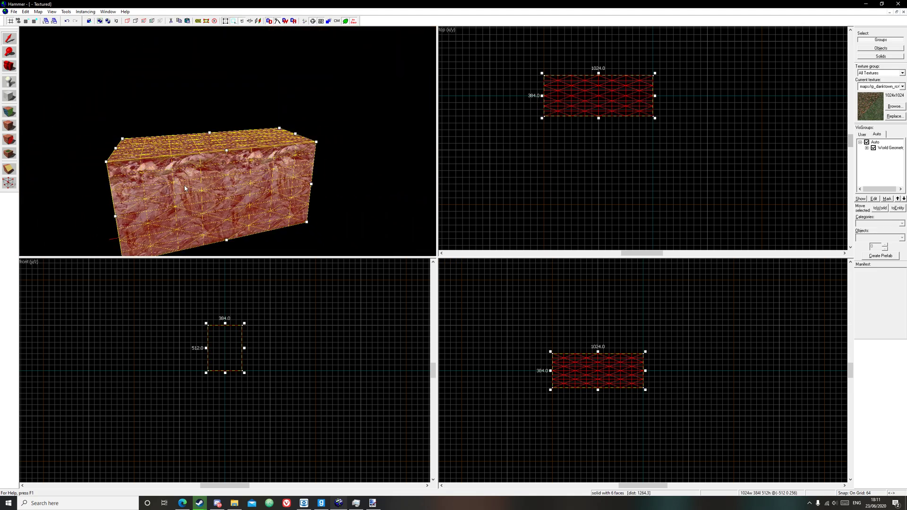
{"action": "key", "text": "z"}
Open the Paint Geometry displacement tool for the block's front and top faces
{"action": "left_click", "coordinate": [6, 111]}
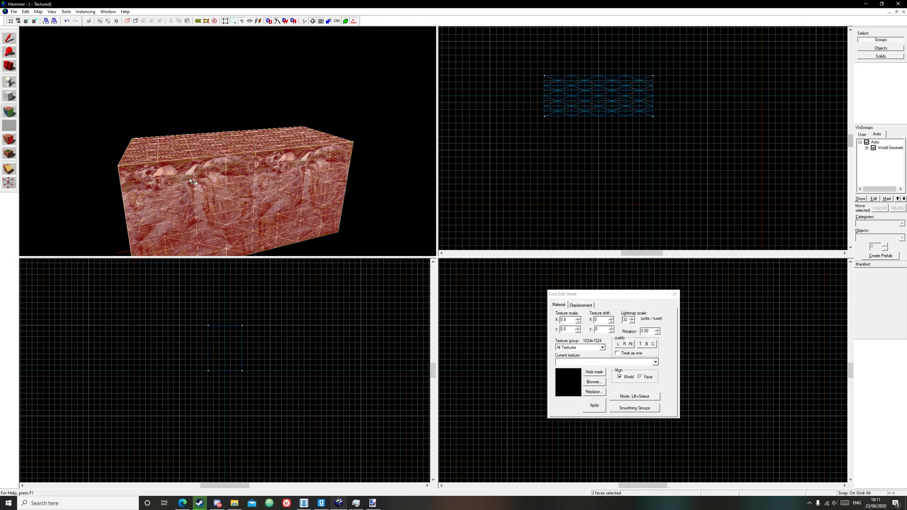
{"action": "left_click", "coordinate": [674, 294]}
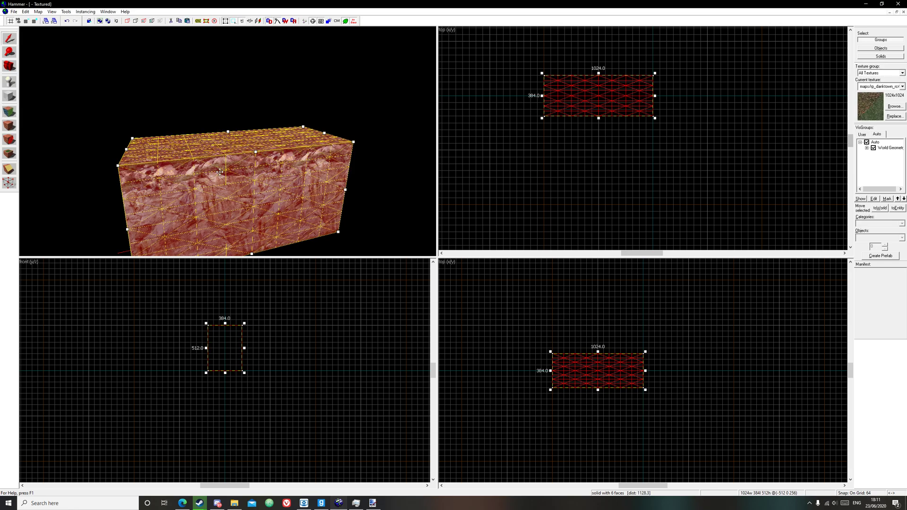
{"action": "left_click", "coordinate": [3, 111]}
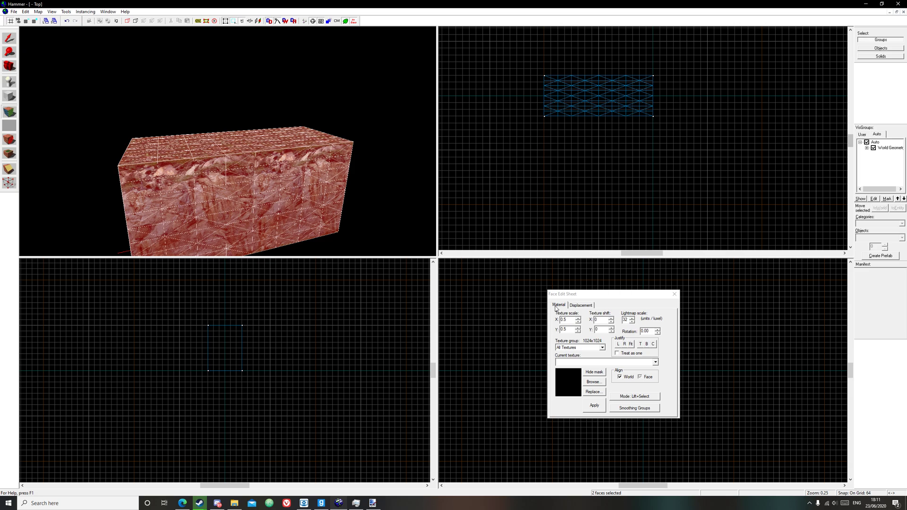
{"action": "left_click", "coordinate": [584, 306]}
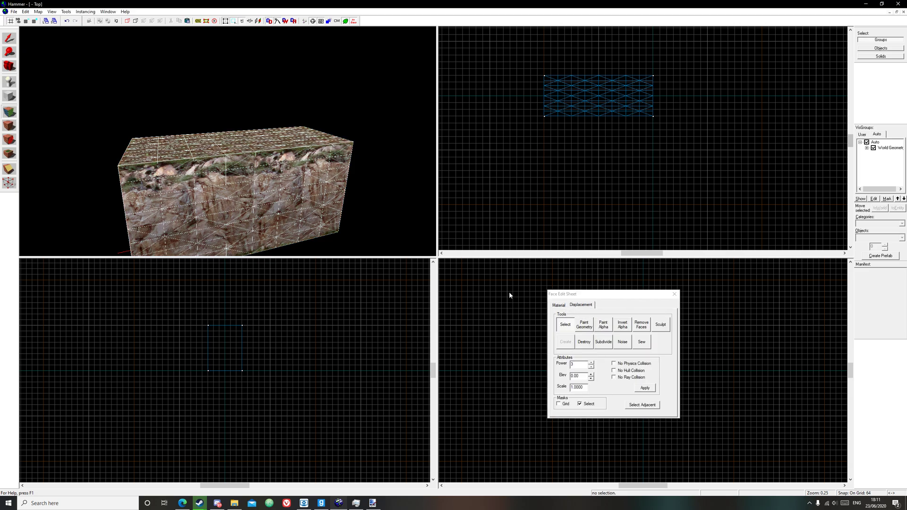
{"action": "left_click", "coordinate": [581, 324]}
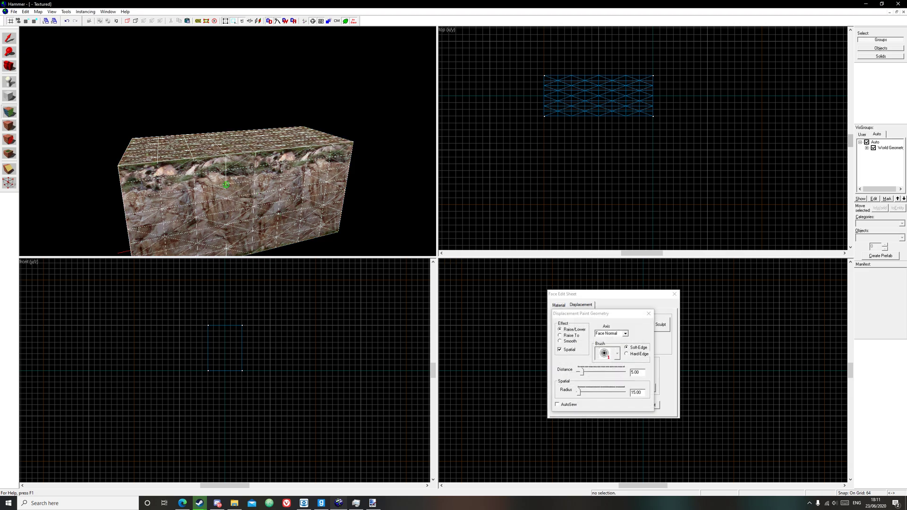
Try X-Axis and Y-Axis as the paint direction, checking the block's orientation in the top view
{"action": "left_click", "coordinate": [627, 334]}
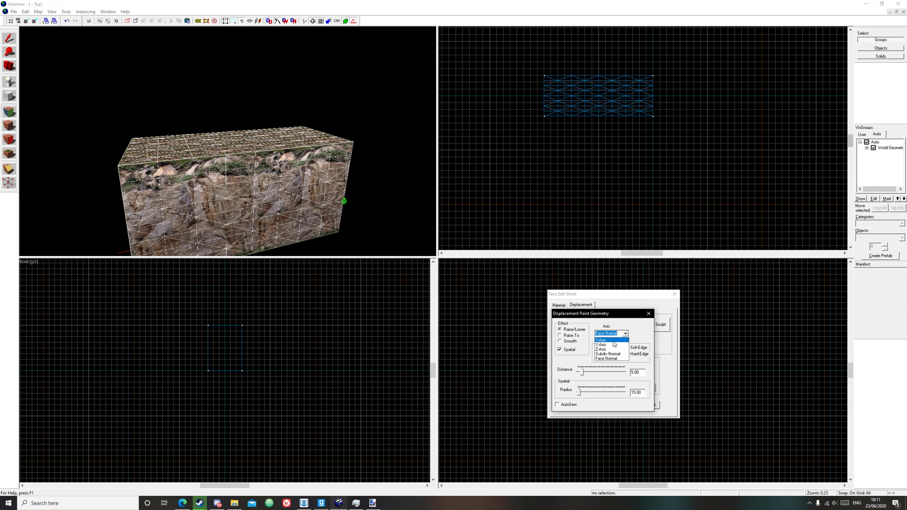
{"action": "left_click", "coordinate": [612, 340]}
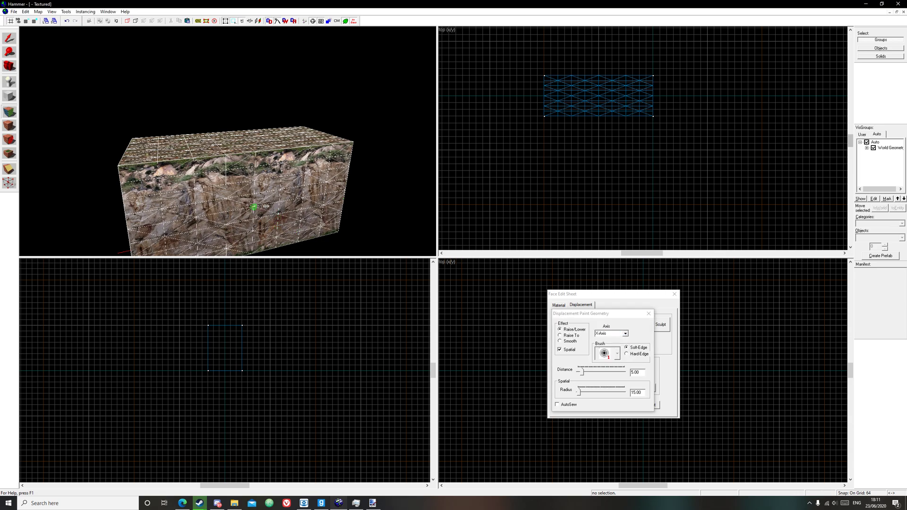
{"action": "scroll", "coordinate": [590, 89], "scroll_direction": "down", "scroll_amount": 8}
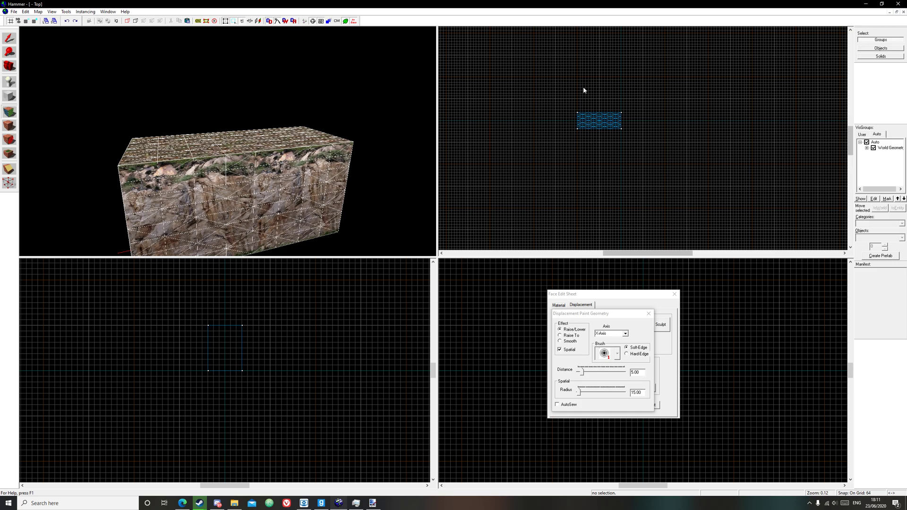
{"action": "scroll", "coordinate": [597, 84], "scroll_direction": "up", "scroll_amount": 5}
{"action": "left_click", "coordinate": [625, 333]}
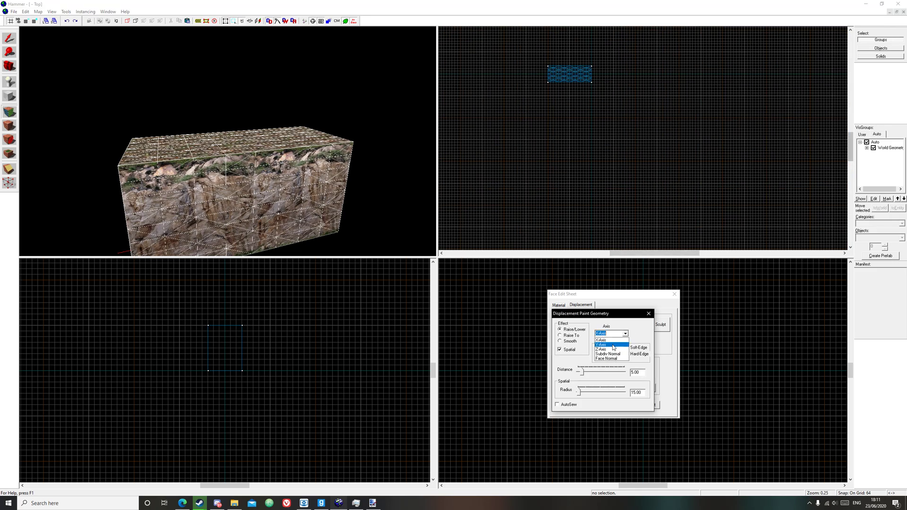
{"action": "left_click", "coordinate": [612, 345]}
{"action": "scroll", "coordinate": [562, 60], "scroll_direction": "down", "scroll_amount": 5}
{"action": "scroll", "coordinate": [567, 158], "scroll_direction": "down", "scroll_amount": 1}
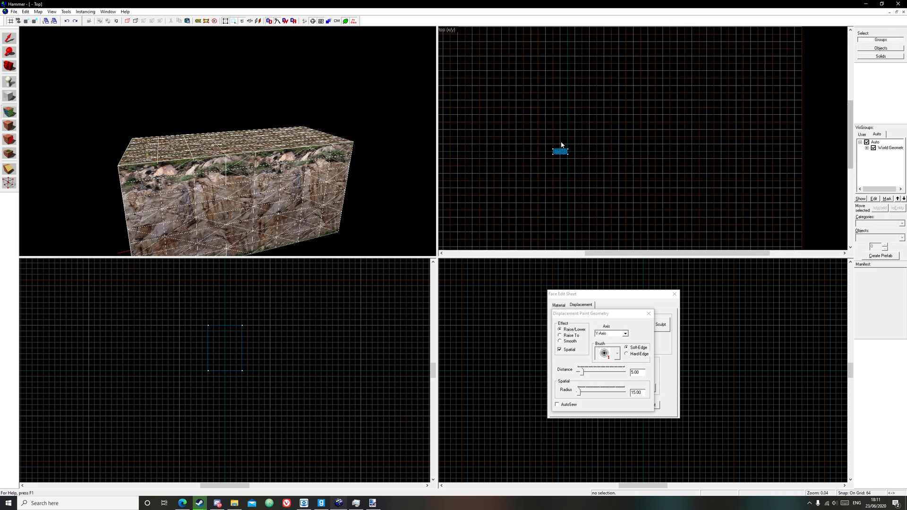
{"action": "left_click", "coordinate": [625, 334]}
{"action": "left_click", "coordinate": [616, 340]}
{"action": "scroll", "coordinate": [596, 151], "scroll_direction": "up", "scroll_amount": 10}
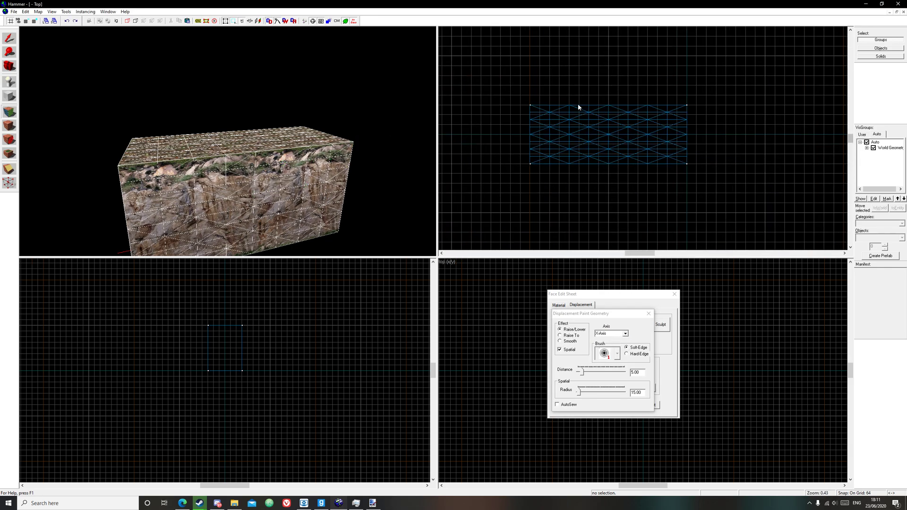
Set the paint axis to Y-Axis, try a raising stroke across the front face's upper part, and undo the stroke
{"action": "left_click", "coordinate": [624, 333]}
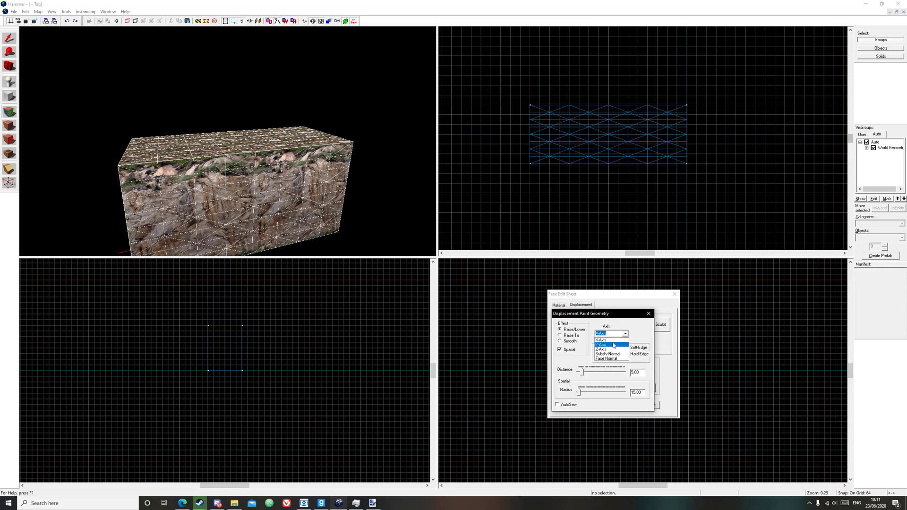
{"action": "left_click_drag", "start_coordinate": [197, 171], "coordinate": [141, 178]}
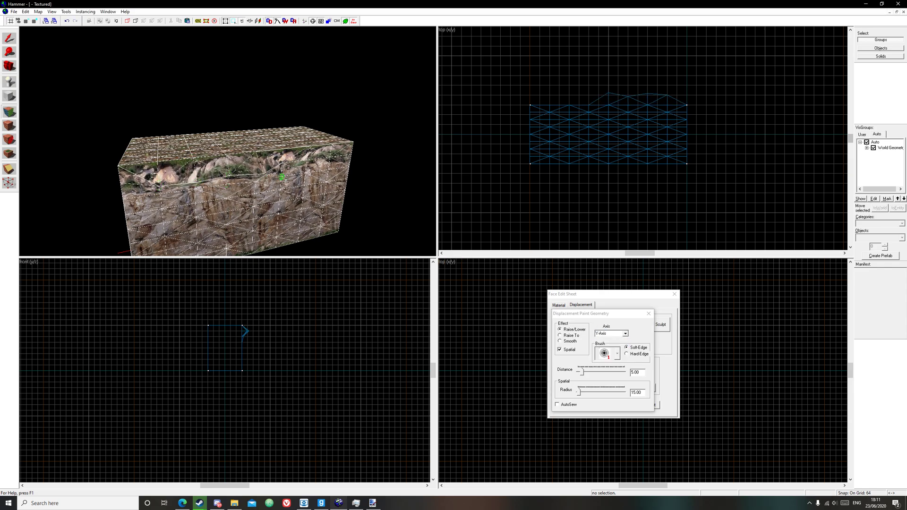
{"action": "key", "text": "ctrl+z"}
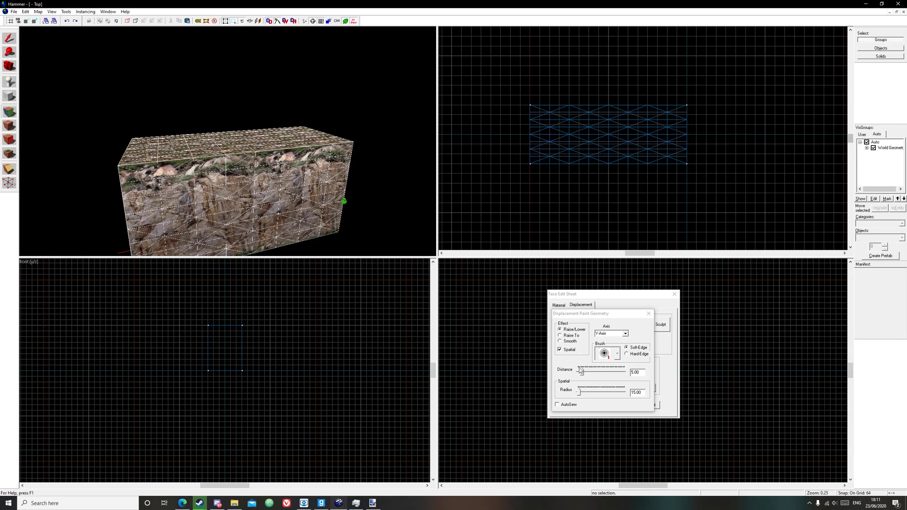
Set the geometry brush's spatial radius to 40
{"action": "left_click_drag", "start_coordinate": [581, 394], "coordinate": [582, 394]}
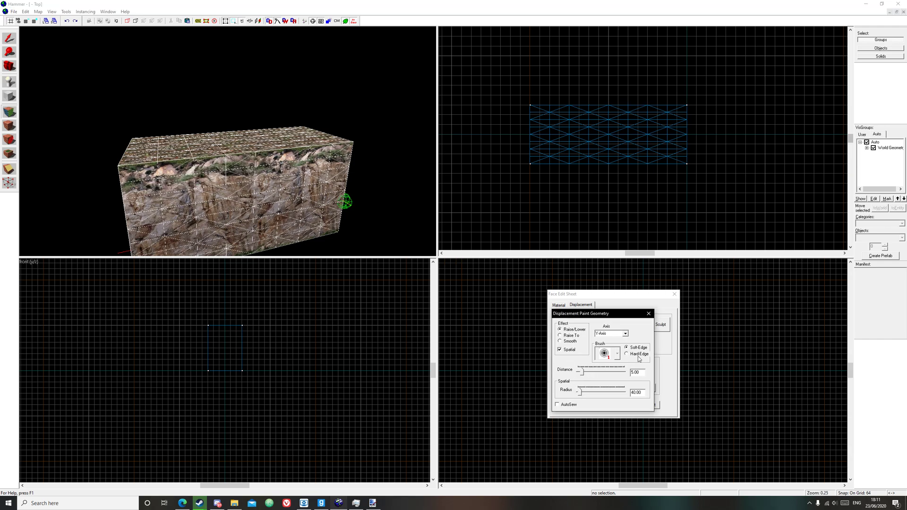
{"action": "left_click", "coordinate": [625, 332]}
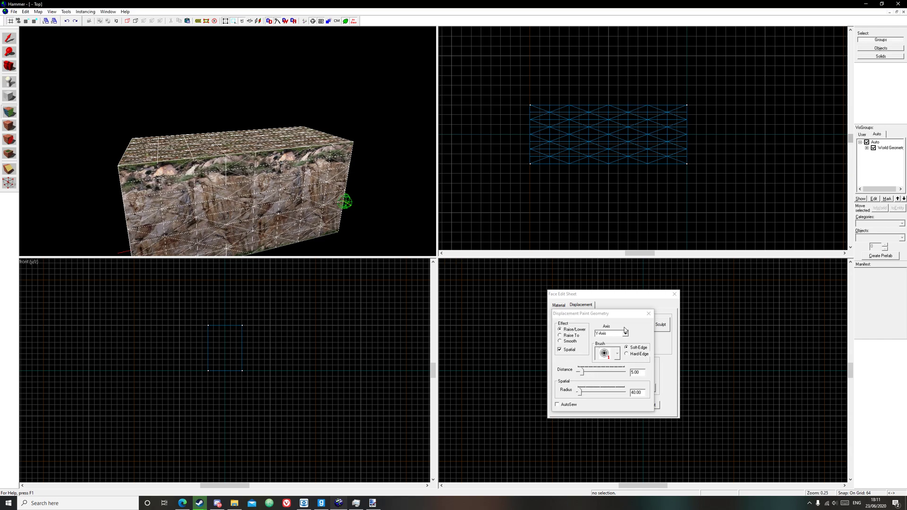
Set the brush distance to 10 and spatial radius to 267, try a raising stroke on the front face, and undo the stroke
{"action": "left_click", "coordinate": [560, 350]}
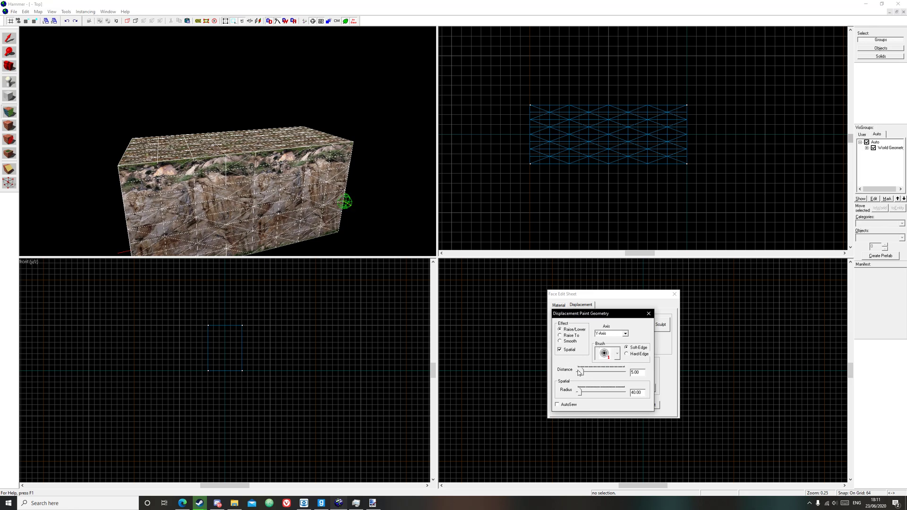
{"action": "left_click_drag", "start_coordinate": [585, 374], "coordinate": [590, 393]}
{"action": "mouse_move", "coordinate": [229, 177]}
{"action": "left_mouse_down"}
{"action": "mouse_move", "coordinate": [198, 173]}
{"action": "mouse_move", "coordinate": [231, 179]}
{"action": "left_mouse_up"}
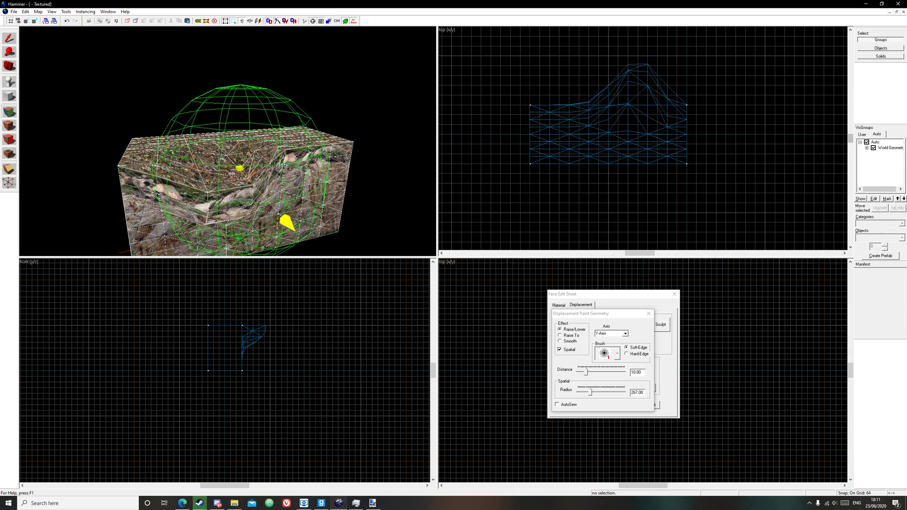
{"action": "key", "text": "ctrl+z"}
Raise the front face's upper part with one stroke at brush distance 4 and a lighter one at distance 1
{"action": "left_click_drag", "start_coordinate": [586, 373], "coordinate": [586, 373]}
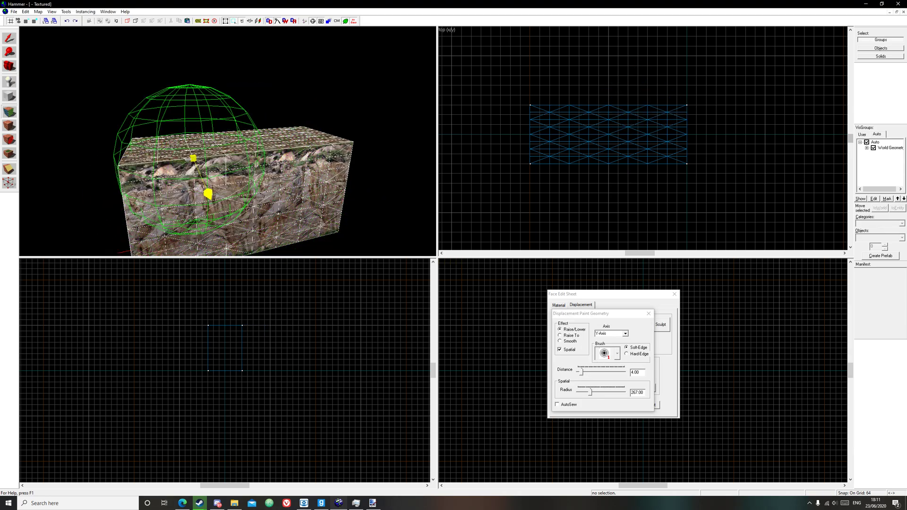
{"action": "mouse_move", "coordinate": [192, 158]}
{"action": "left_mouse_down"}
{"action": "mouse_move", "coordinate": [297, 178]}
{"action": "mouse_move", "coordinate": [194, 163]}
{"action": "mouse_move", "coordinate": [333, 174]}
{"action": "mouse_move", "coordinate": [395, 216]}
{"action": "left_mouse_up"}
{"action": "left_click_drag", "start_coordinate": [582, 373], "coordinate": [579, 373]}
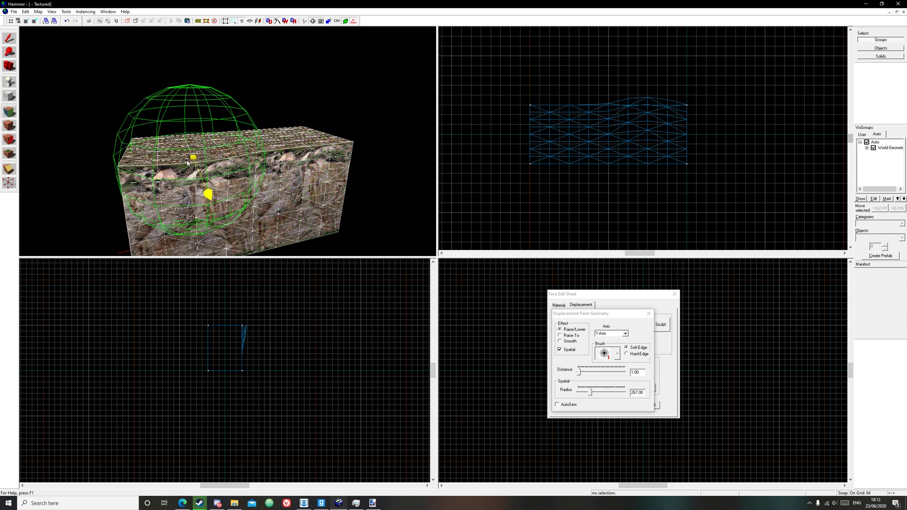
{"action": "mouse_move", "coordinate": [194, 154]}
{"action": "left_mouse_down"}
{"action": "mouse_move", "coordinate": [365, 136]}
{"action": "mouse_move", "coordinate": [253, 154]}
{"action": "mouse_move", "coordinate": [338, 142]}
{"action": "left_mouse_up"}
{"action": "scroll", "coordinate": [365, 136], "scroll_direction": "up", "scroll_amount": 1}
{"action": "key", "text": "z"}
{"action": "key", "text": "z"}
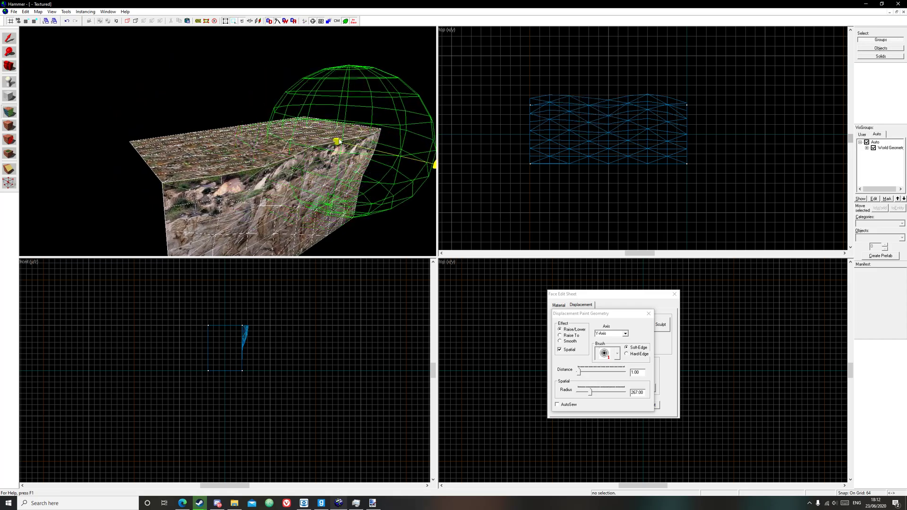
Raise the lower part of the front face with a light stroke across its width
{"action": "key", "text": "z"}
{"action": "key", "text": "z"}
{"action": "scroll", "coordinate": [232, 156], "scroll_direction": "down", "scroll_amount": 2}
{"action": "left_click_drag", "start_coordinate": [171, 213], "coordinate": [343, 192]}
{"action": "scroll", "coordinate": [332, 203], "scroll_direction": "up", "scroll_amount": 1}
{"action": "key", "text": "z"}
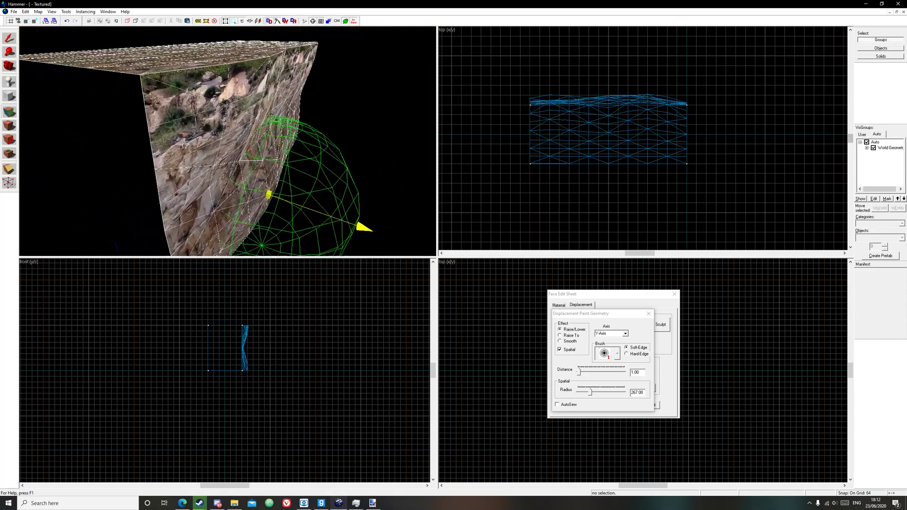
{"action": "key", "text": "z"}
Add short raising strokes to the middle and upper edge of the front face to vary the rock surface
{"action": "left_click_drag", "start_coordinate": [136, 150], "coordinate": [175, 156]}
{"action": "scroll", "coordinate": [175, 155], "scroll_direction": "down", "scroll_amount": 2}
{"action": "key", "text": "z"}
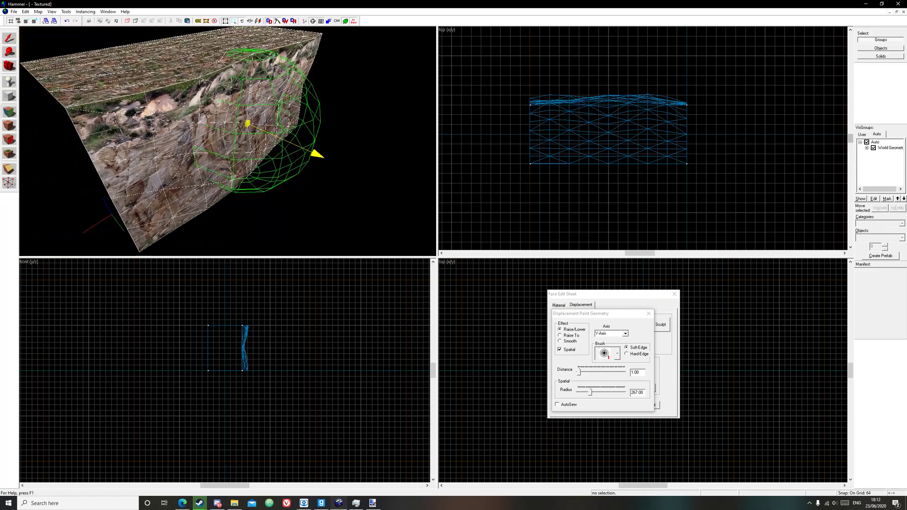
{"action": "key", "text": "z"}
{"action": "left_click", "coordinate": [222, 97]}
{"action": "key", "text": "z"}
{"action": "key", "text": "z"}
{"action": "scroll", "coordinate": [228, 140], "scroll_direction": "down", "scroll_amount": 2}
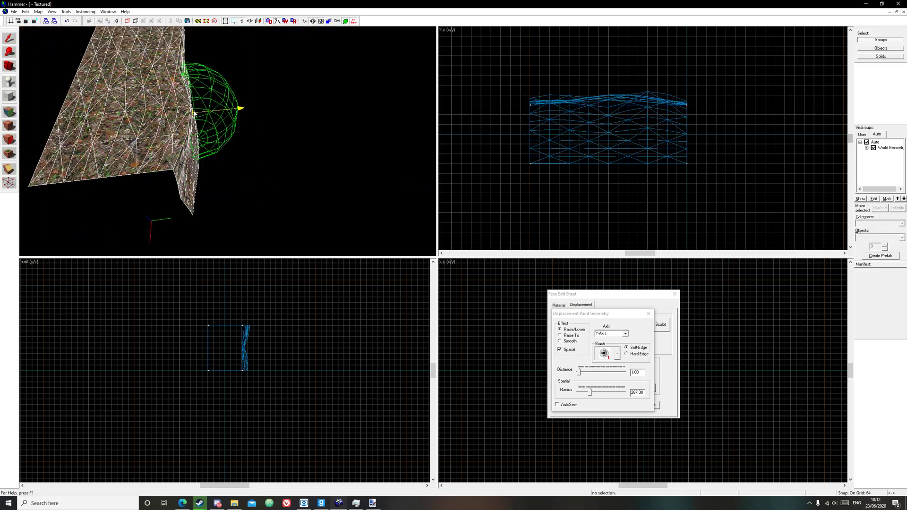
Try a longer raising stroke on the front face's upper edge near one end, and undo it
{"action": "mouse_move", "coordinate": [193, 112]}
{"action": "left_mouse_down"}
{"action": "mouse_move", "coordinate": [179, 95]}
{"action": "mouse_move", "coordinate": [158, 134]}
{"action": "mouse_move", "coordinate": [189, 102]}
{"action": "left_mouse_up"}
{"action": "key", "text": "z"}
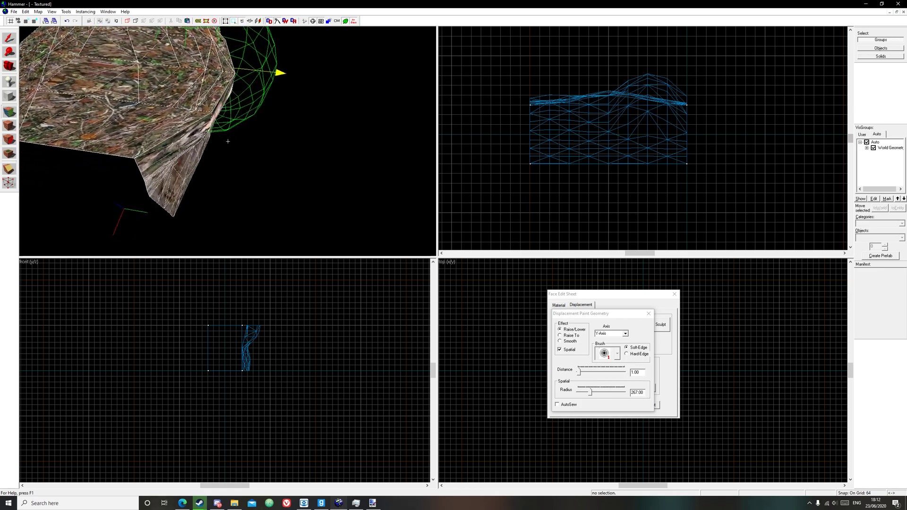
{"action": "key", "text": "z"}
{"action": "key", "text": "ctrl+z"}
Switch the geometry brush to Hard-Edge and raise the upper part of the front face
{"action": "key", "text": "z"}
{"action": "key", "text": "z"}
{"action": "left_click", "coordinate": [631, 353]}
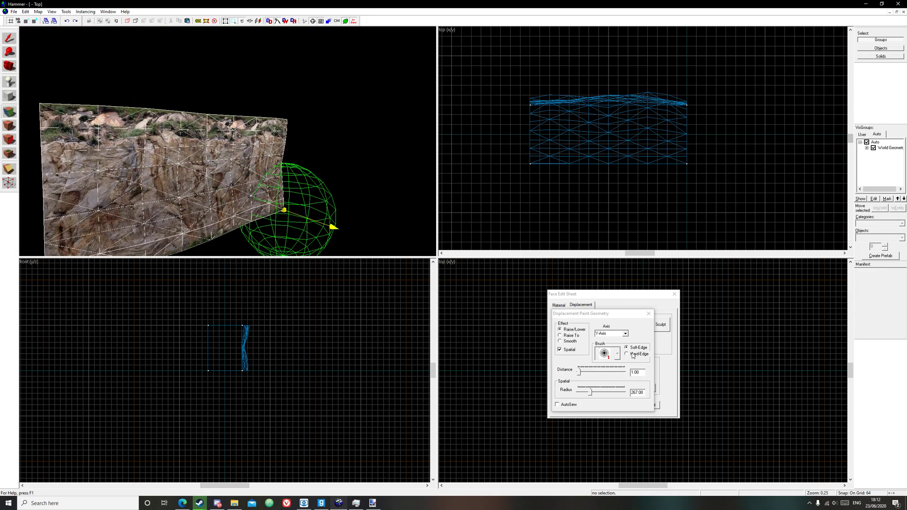
{"action": "key", "text": "z"}
{"action": "mouse_move", "coordinate": [213, 141]}
{"action": "left_mouse_down"}
{"action": "mouse_move", "coordinate": [250, 140]}
{"action": "mouse_move", "coordinate": [235, 153]}
{"action": "left_mouse_up"}
Set the spatial radius to 181, raise more of the front face along its length, and close the face editing sheet
{"action": "left_click_drag", "start_coordinate": [589, 393], "coordinate": [586, 393]}
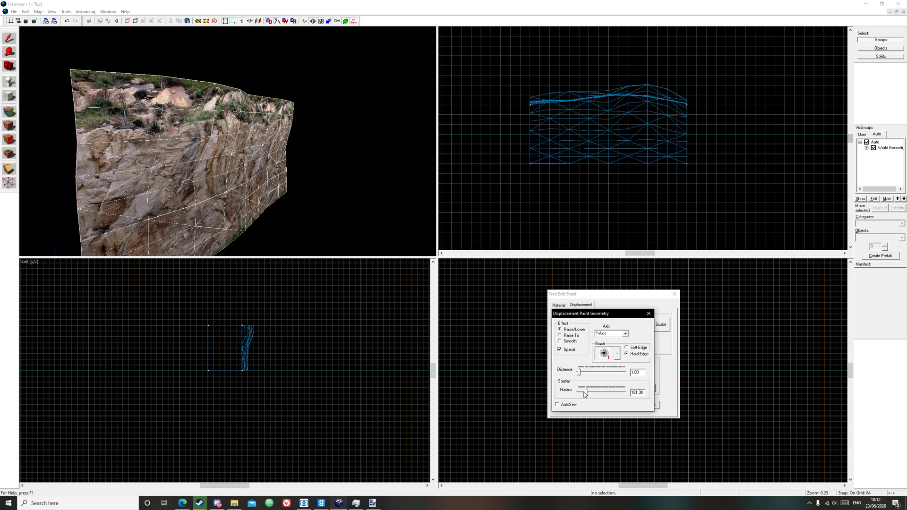
{"action": "key", "text": "w"}
{"action": "key", "text": "d"}
{"action": "mouse_move", "coordinate": [280, 123]}
{"action": "left_mouse_down"}
{"action": "mouse_move", "coordinate": [277, 115]}
{"action": "mouse_move", "coordinate": [233, 113]}
{"action": "mouse_move", "coordinate": [199, 240]}
{"action": "mouse_move", "coordinate": [225, 188]}
{"action": "mouse_move", "coordinate": [248, 177]}
{"action": "left_mouse_up"}
{"action": "key", "text": "a"}
{"action": "key", "text": "s"}
{"action": "left_click", "coordinate": [674, 293]}
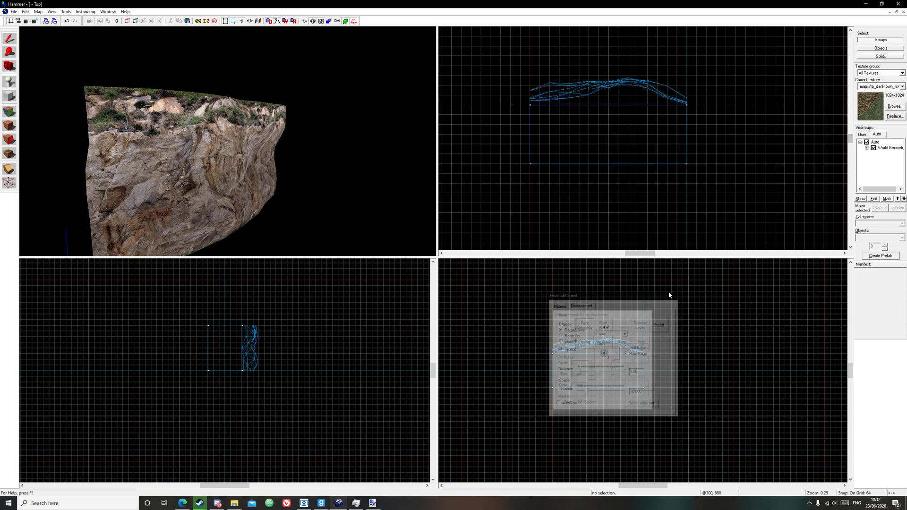
Clone the cliff block twice along its length to form a row of three blocks set end to end
{"action": "left_click", "coordinate": [232, 155]}
{"action": "key", "text": "s"}
{"action": "key", "text": "a"}
{"action": "key", "text": "d"}
{"action": "mouse_move", "coordinate": [207, 152]}
{"action": "left_mouse_down", "text": "shift"}
{"action": "mouse_move", "coordinate": [237, 148]}
{"action": "mouse_move", "coordinate": [98, 155]}
{"action": "left_mouse_up", "text": "shift"}
{"action": "key", "text": "a"}
{"action": "key", "text": "s"}
{"action": "left_click_drag", "start_coordinate": [310, 149], "coordinate": [176, 142], "text": "shift"}
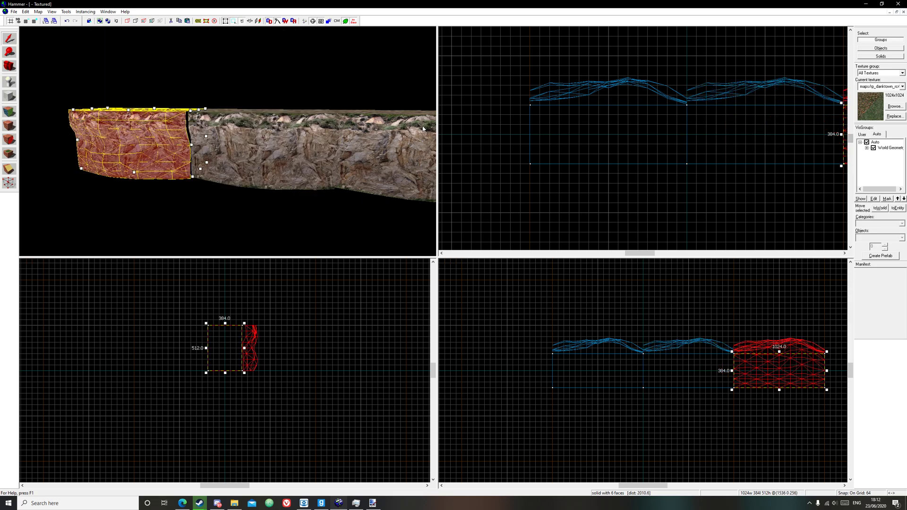
Select the displacement faces of all three blocks, sew them together, and close the face editing sheet
{"action": "scroll", "coordinate": [525, 106], "scroll_direction": "down", "scroll_amount": 5}
{"action": "scroll", "coordinate": [700, 96], "scroll_direction": "up", "scroll_amount": 5}
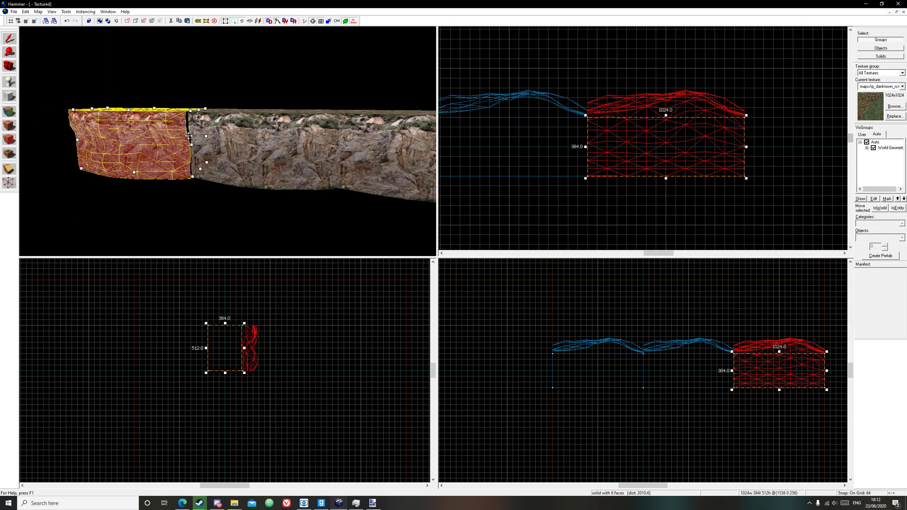
{"action": "left_click", "coordinate": [245, 144], "text": "ctrl"}
{"action": "left_click", "coordinate": [354, 151], "text": "ctrl"}
{"action": "key", "text": "shift+a"}
{"action": "left_click", "coordinate": [584, 307]}
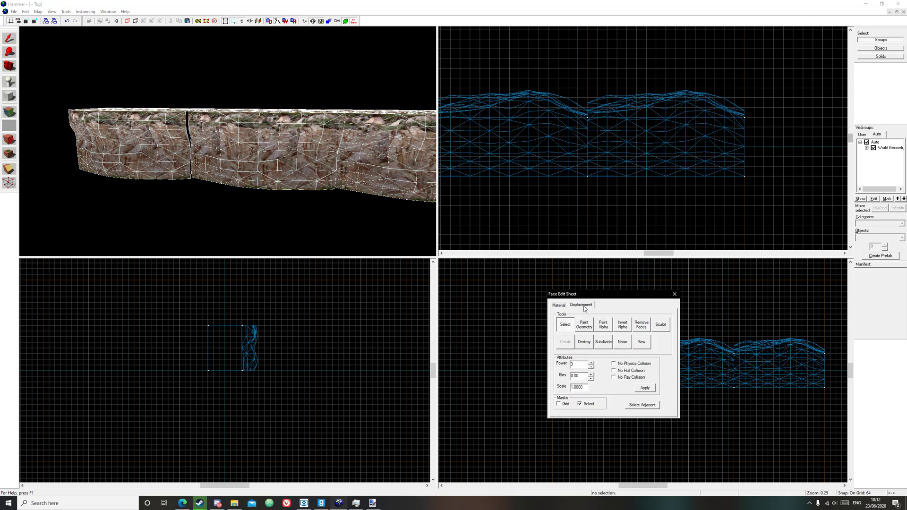
{"action": "left_click", "coordinate": [641, 340]}
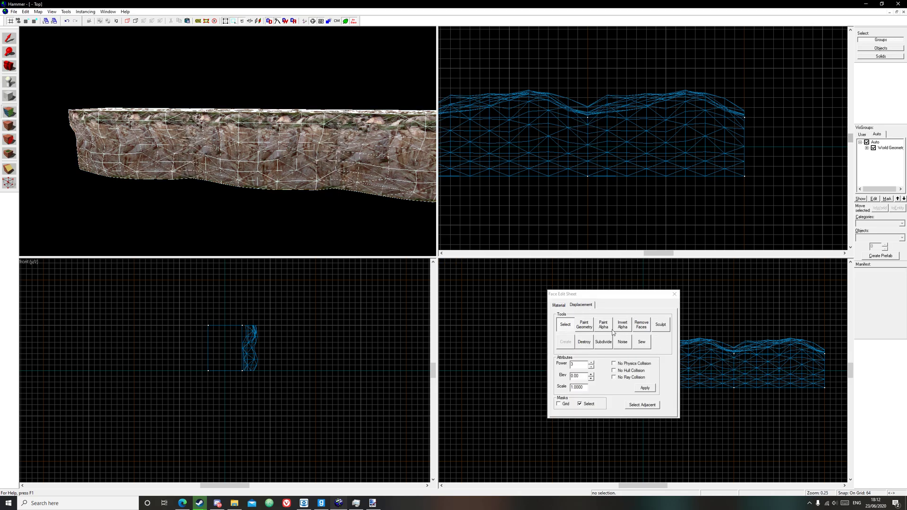
{"action": "left_click", "coordinate": [673, 294]}
Clone the middle block directly below itself and move the copy 384 units forward as a lower ledge
{"action": "key", "text": "z"}
{"action": "key", "text": "s"}
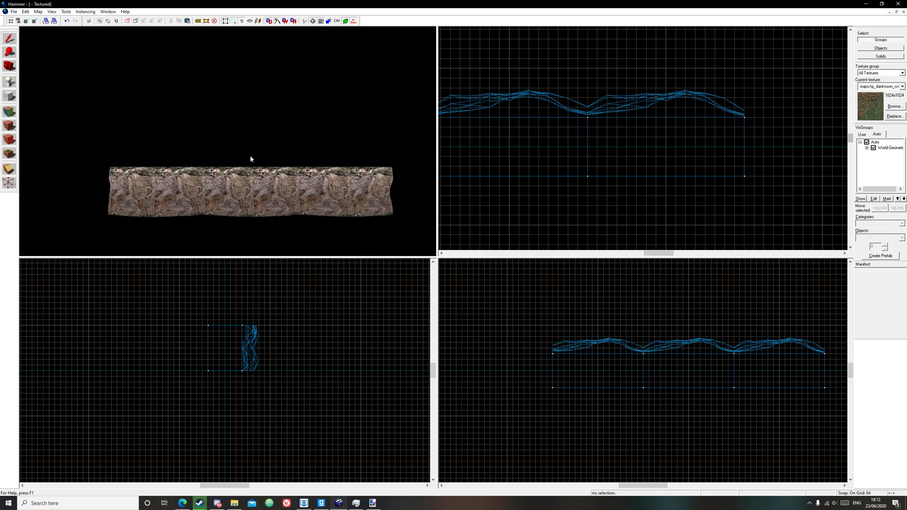
{"action": "key", "text": "z"}
{"action": "left_click", "coordinate": [240, 157]}
{"action": "key", "text": "w"}
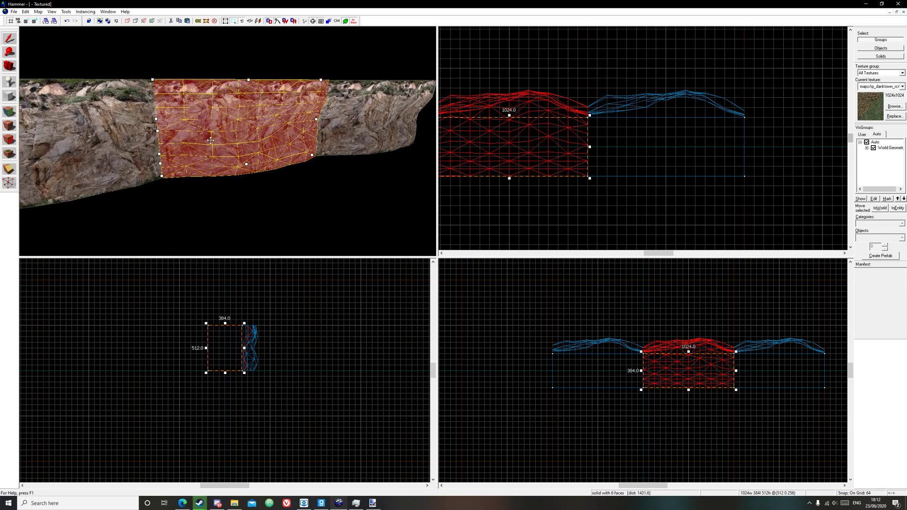
{"action": "left_click", "coordinate": [204, 191]}
{"action": "key", "text": "w"}
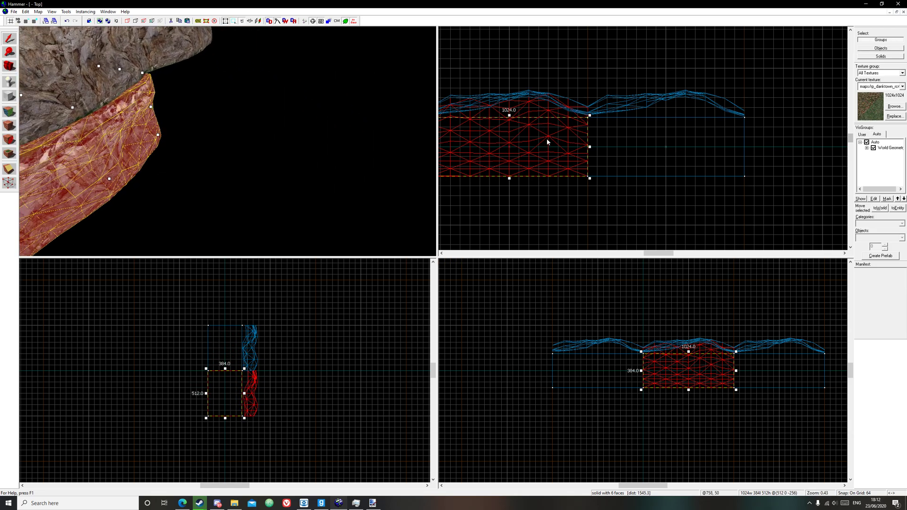
{"action": "scroll", "coordinate": [542, 138], "scroll_direction": "down", "scroll_amount": 3}
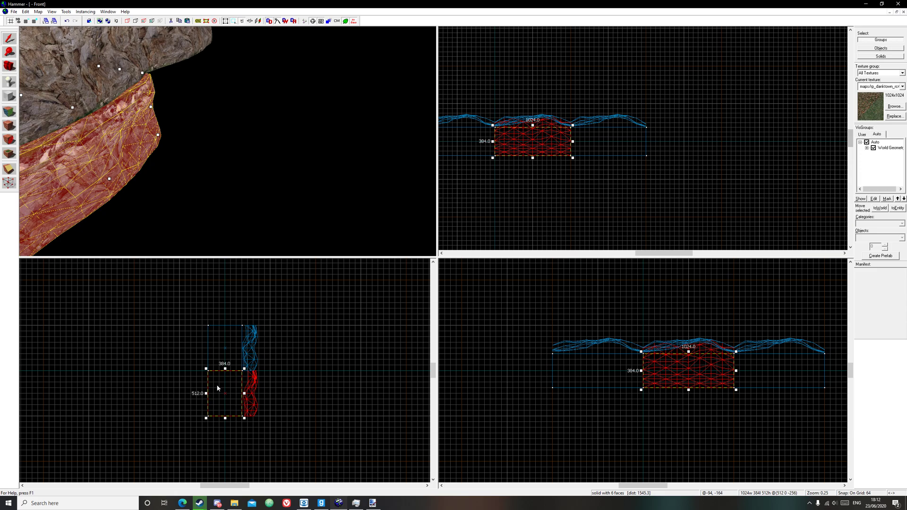
{"action": "left_click_drag", "start_coordinate": [217, 388], "coordinate": [253, 384]}
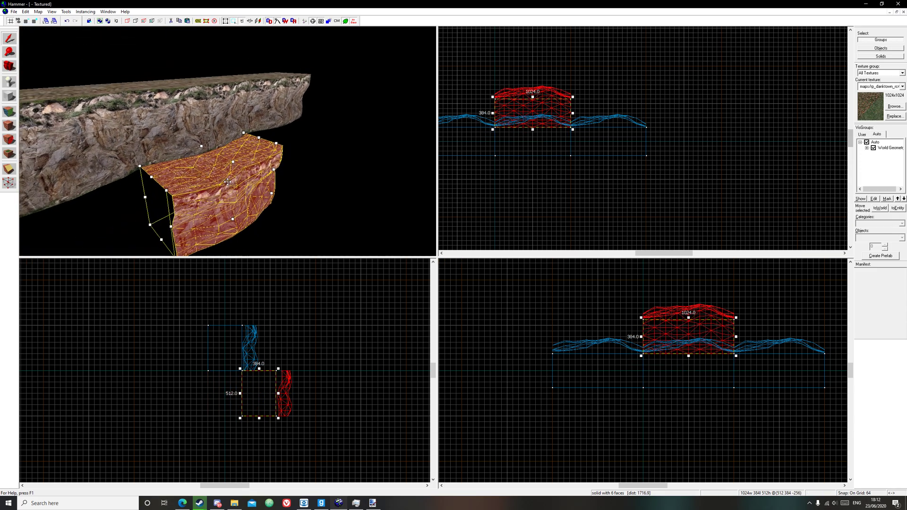
Clone the lower block to both sides, aligning the copies end to end into a lower row of three beneath the upper row
{"action": "scroll", "coordinate": [227, 182], "scroll_direction": "down", "scroll_amount": 4}
{"action": "left_click_drag", "start_coordinate": [530, 108], "coordinate": [606, 104], "text": "shift"}
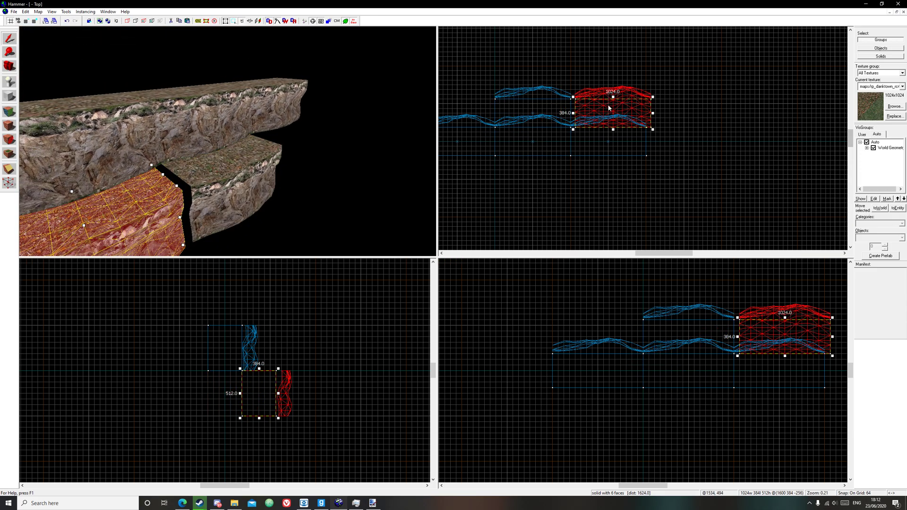
{"action": "left_click", "coordinate": [651, 112]}
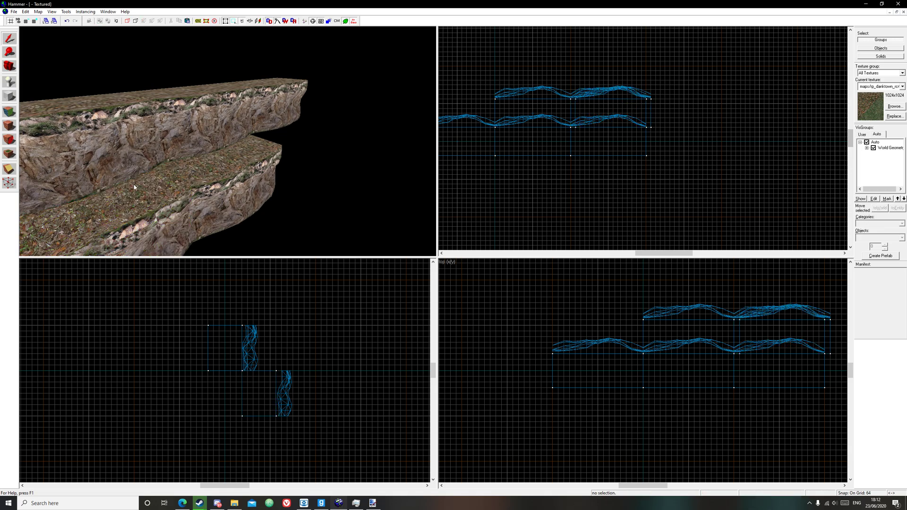
{"action": "key", "text": "z"}
{"action": "key", "text": "z"}
{"action": "left_click", "coordinate": [152, 199]}
{"action": "left_click_drag", "start_coordinate": [609, 109], "coordinate": [457, 108]}
{"action": "key", "text": "z"}
{"action": "key", "text": "z"}
{"action": "key", "text": "s"}
{"action": "left_click", "coordinate": [336, 117]}
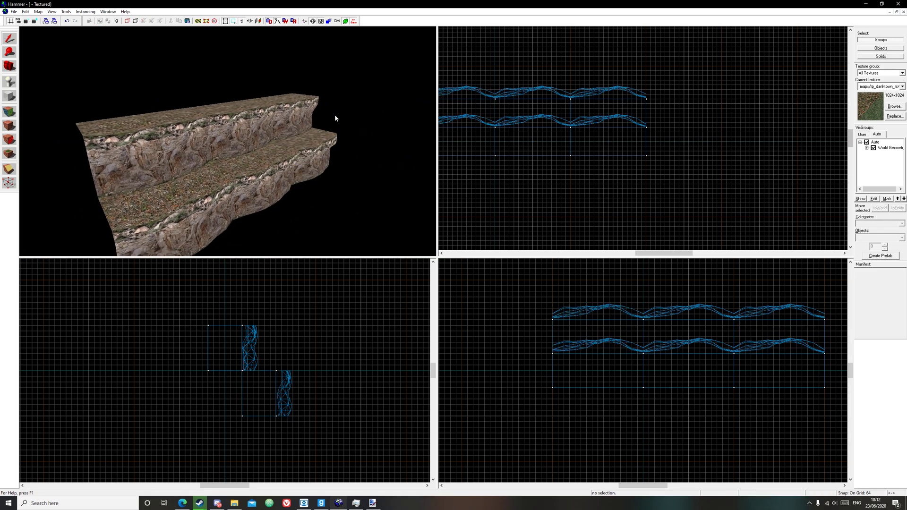
{"action": "key", "text": "z"}
{"action": "key", "text": "w"}
{"action": "key", "text": "s"}
{"action": "key", "text": "z"}
{"action": "key", "text": "shift+a"}
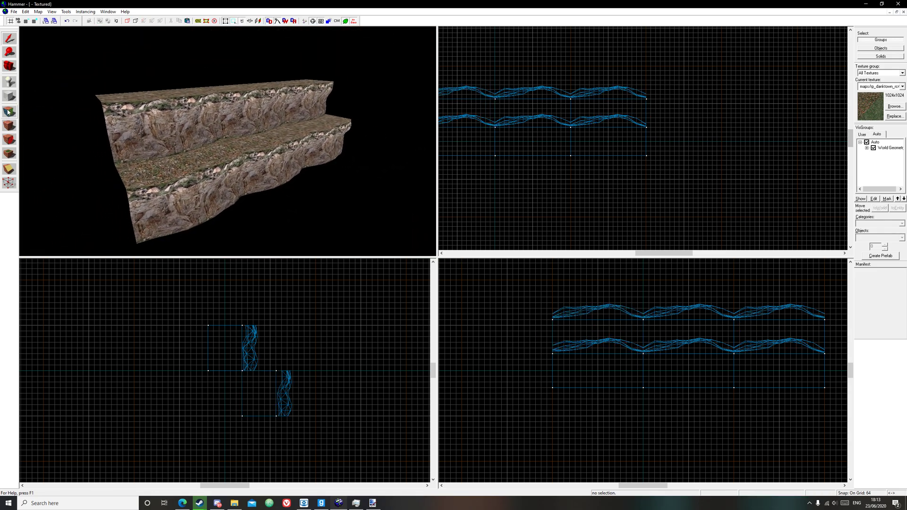
{"action": "left_click", "coordinate": [192, 164]}
{"action": "left_click", "coordinate": [673, 293]}
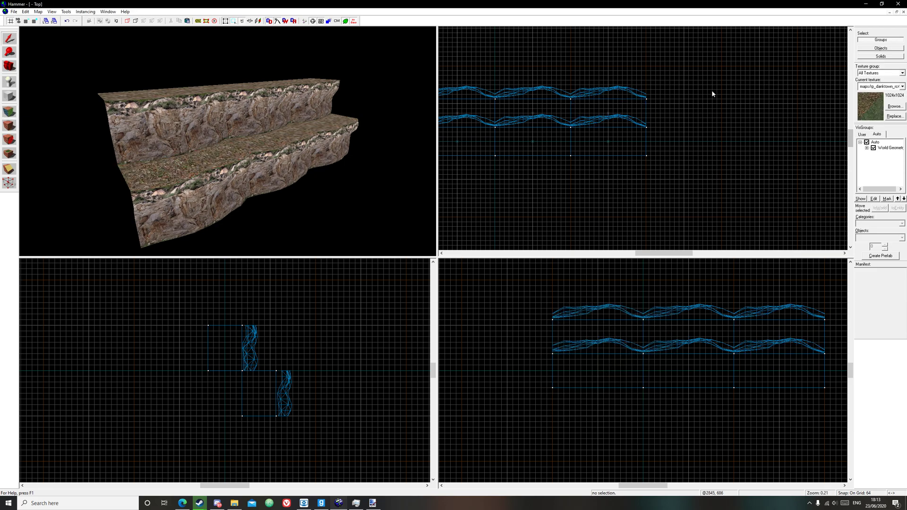
Group all six blocks and open the Paint Geometry tool for all their displacement faces
{"action": "key", "text": "ctrl+a"}
{"action": "key", "text": "shift+a"}
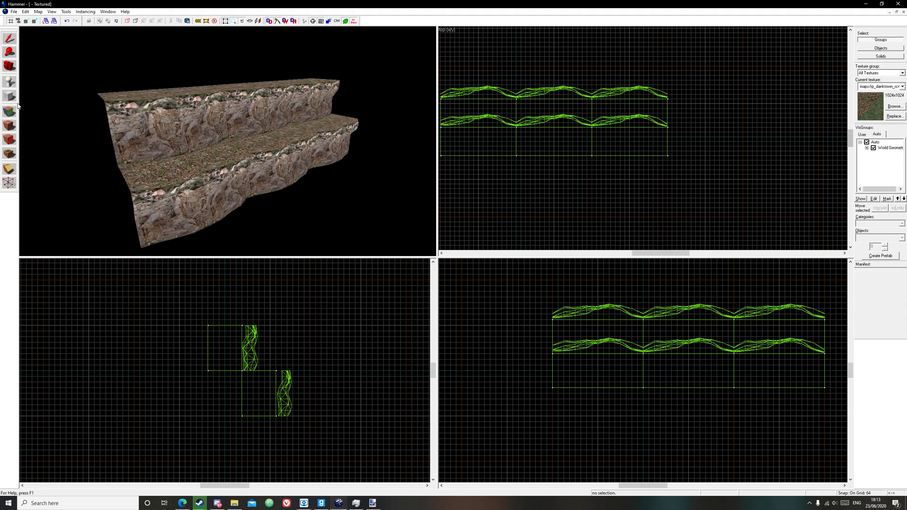
{"action": "left_click", "coordinate": [581, 305]}
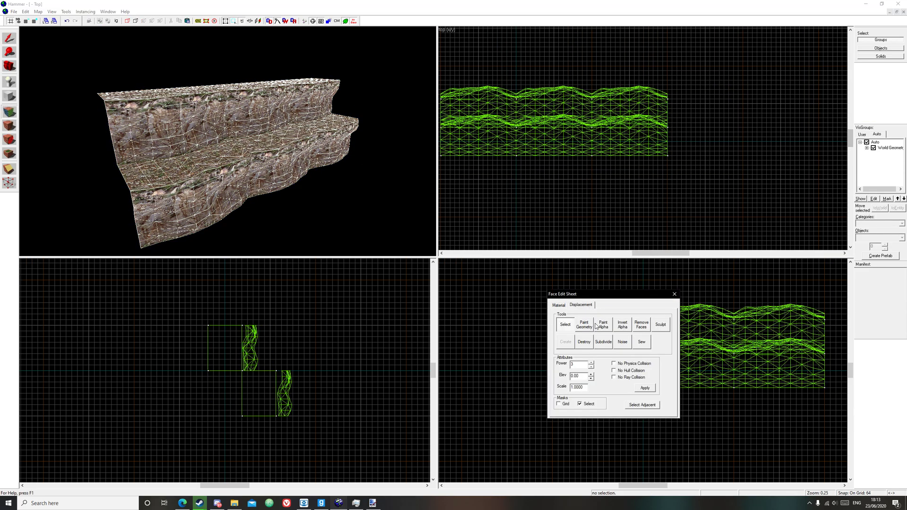
{"action": "left_click", "coordinate": [585, 325]}
Paint further raising strokes over the rock faces of both cliff rows to break up the repetition, and close the face editing sheet
{"action": "key", "text": "w"}
{"action": "mouse_move", "coordinate": [231, 177]}
{"action": "left_mouse_down"}
{"action": "mouse_move", "coordinate": [296, 154]}
{"action": "mouse_move", "coordinate": [230, 172]}
{"action": "mouse_move", "coordinate": [264, 165]}
{"action": "mouse_move", "coordinate": [222, 139]}
{"action": "mouse_move", "coordinate": [200, 158]}
{"action": "mouse_move", "coordinate": [153, 163]}
{"action": "mouse_move", "coordinate": [305, 118]}
{"action": "mouse_move", "coordinate": [301, 107]}
{"action": "mouse_move", "coordinate": [280, 113]}
{"action": "mouse_move", "coordinate": [286, 121]}
{"action": "left_mouse_up"}
{"action": "key", "text": "w"}
{"action": "key", "text": "w"}
{"action": "key", "text": "a"}
{"action": "key", "text": "w"}
{"action": "key", "text": "d"}
{"action": "key", "text": "a"}
{"action": "key", "text": "z"}
{"action": "key", "text": "w"}
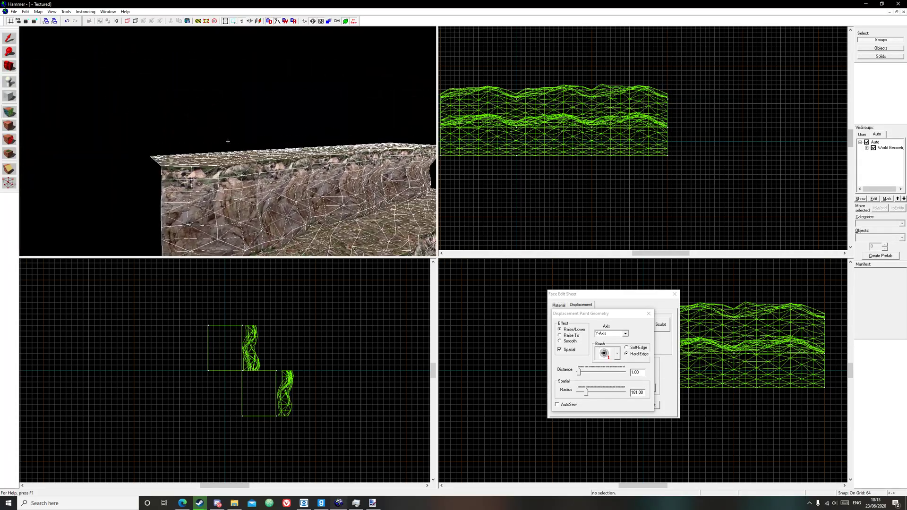
{"action": "key", "text": "z"}
{"action": "key", "text": "s"}
{"action": "left_click", "coordinate": [674, 293]}
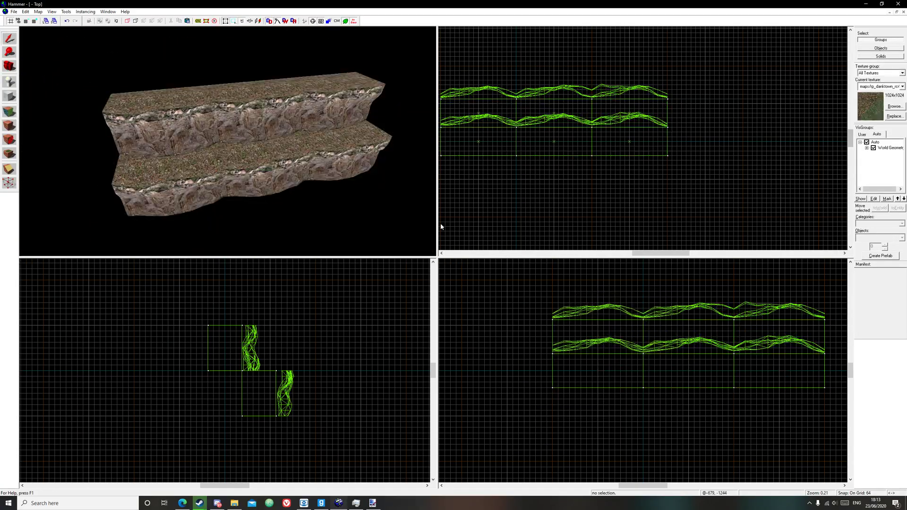